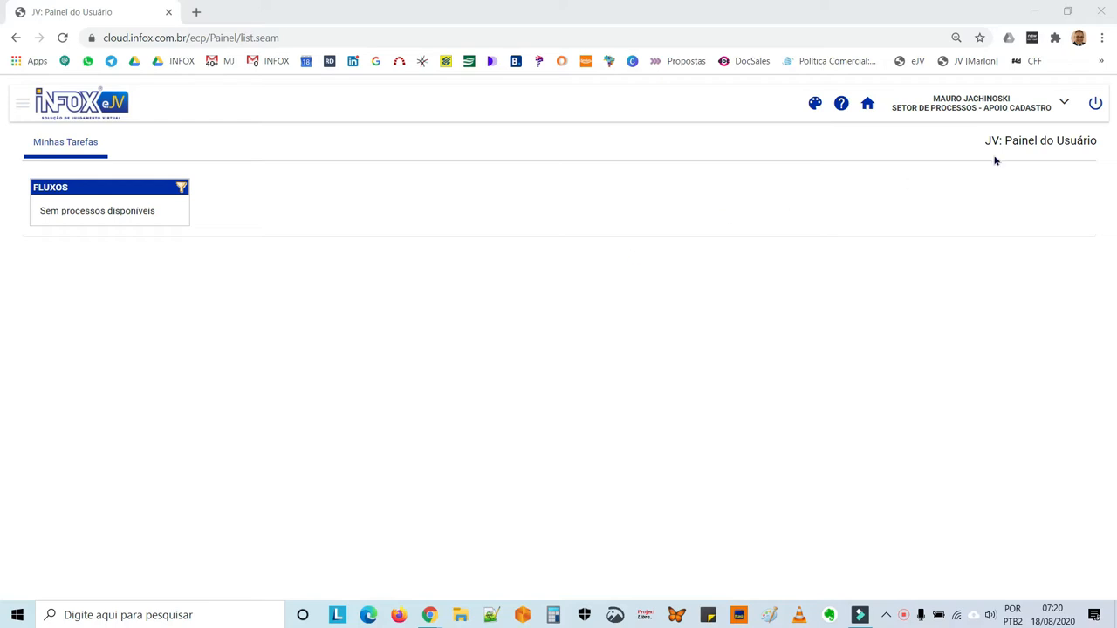
Switch the active user profile to Setor de Processos - Apoio Processo from the full list of profiles.
left_click(1066, 104)
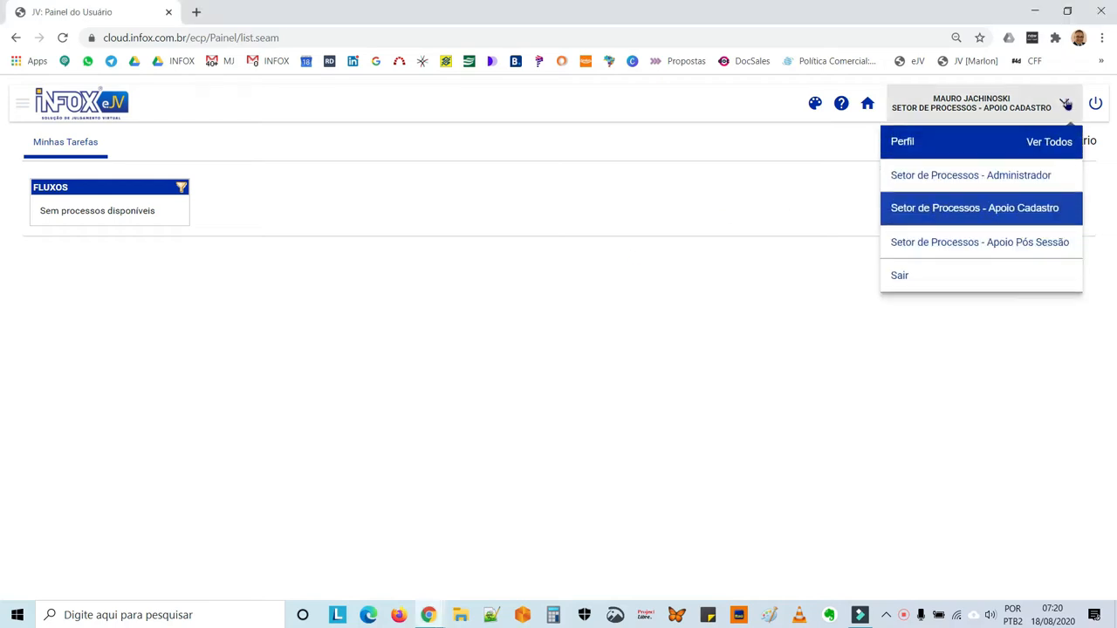
left_click(1054, 145)
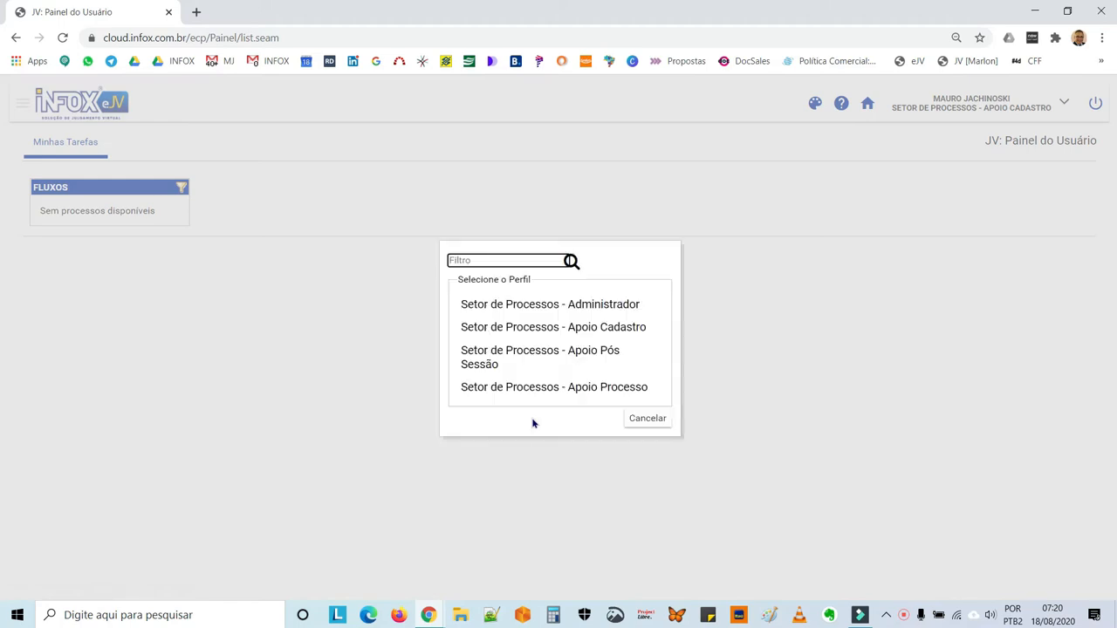
left_click(589, 392)
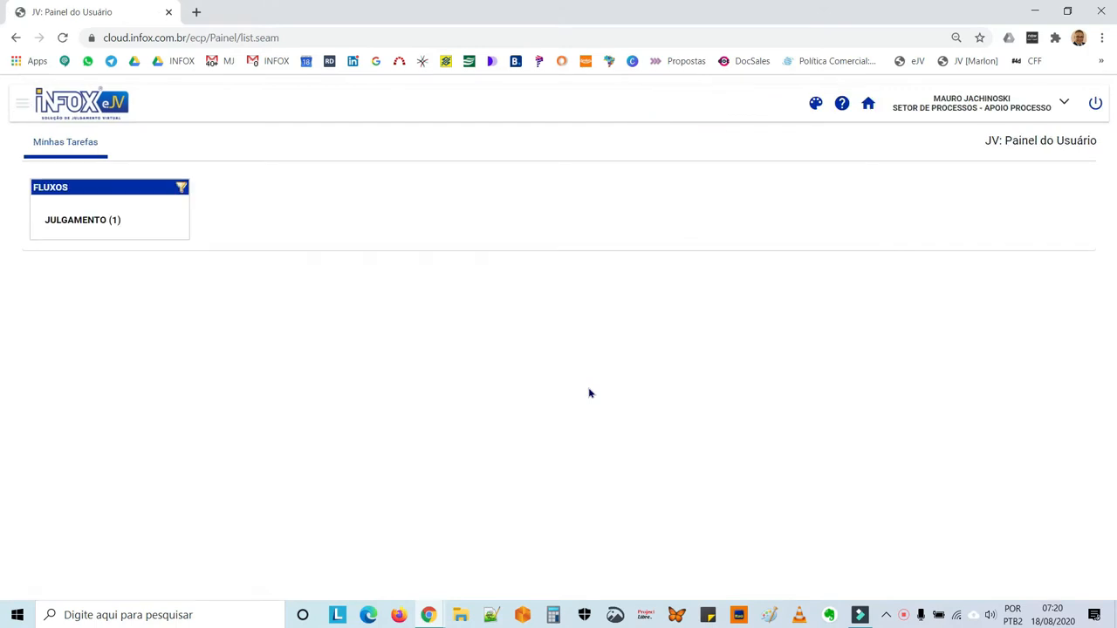
Open the Distribuir Processo task of process 2085/2020 in the Julgamento flow and maximize its window.
left_click(77, 223)
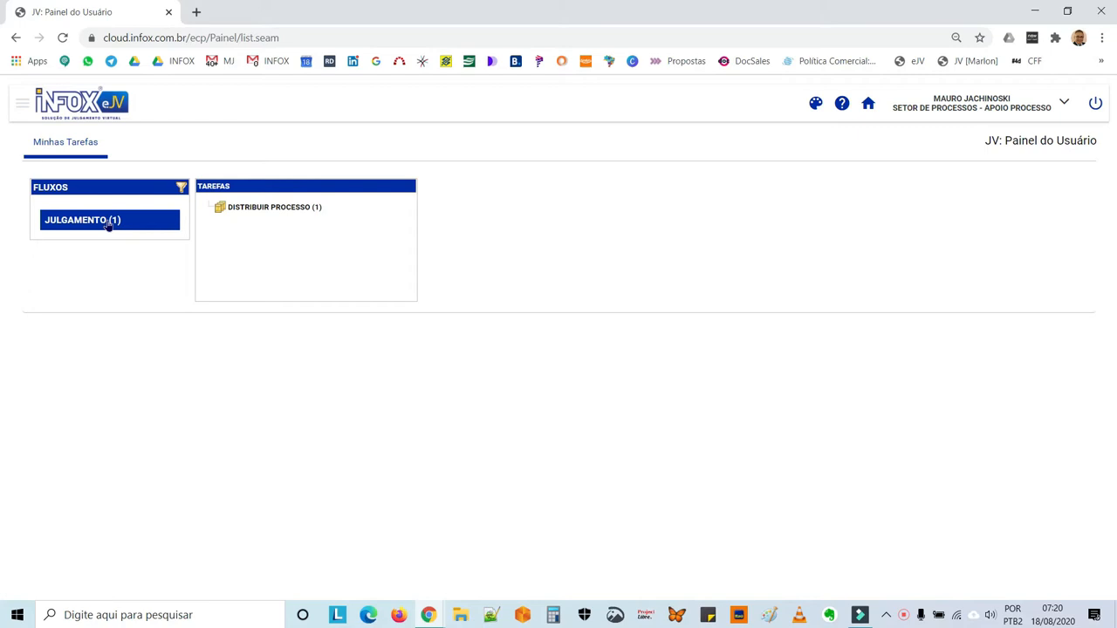
left_click(254, 212)
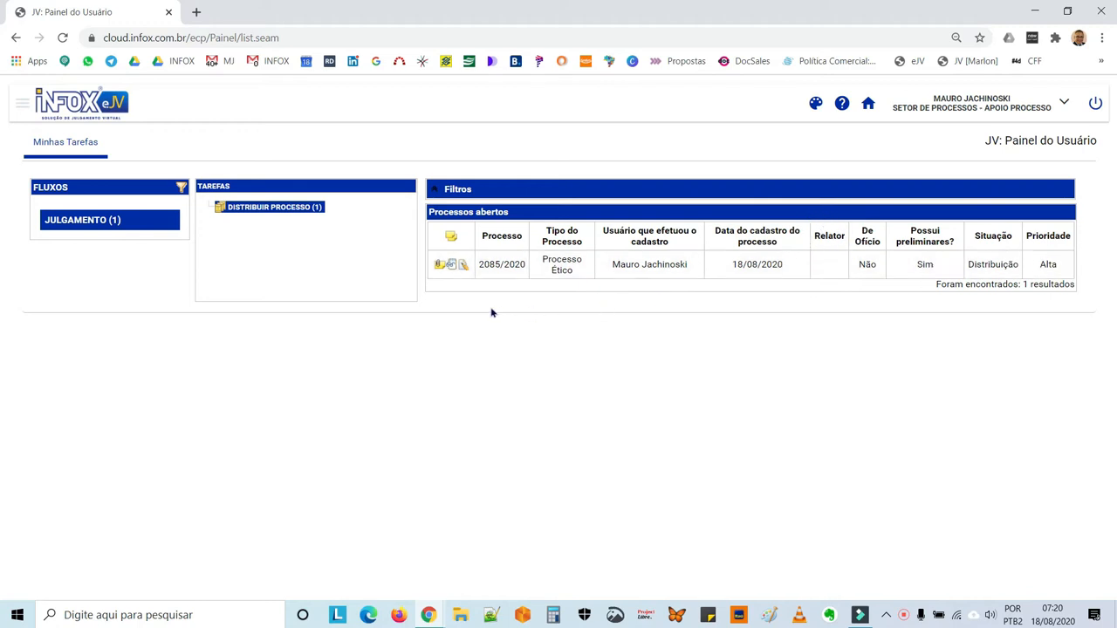
left_click(463, 265)
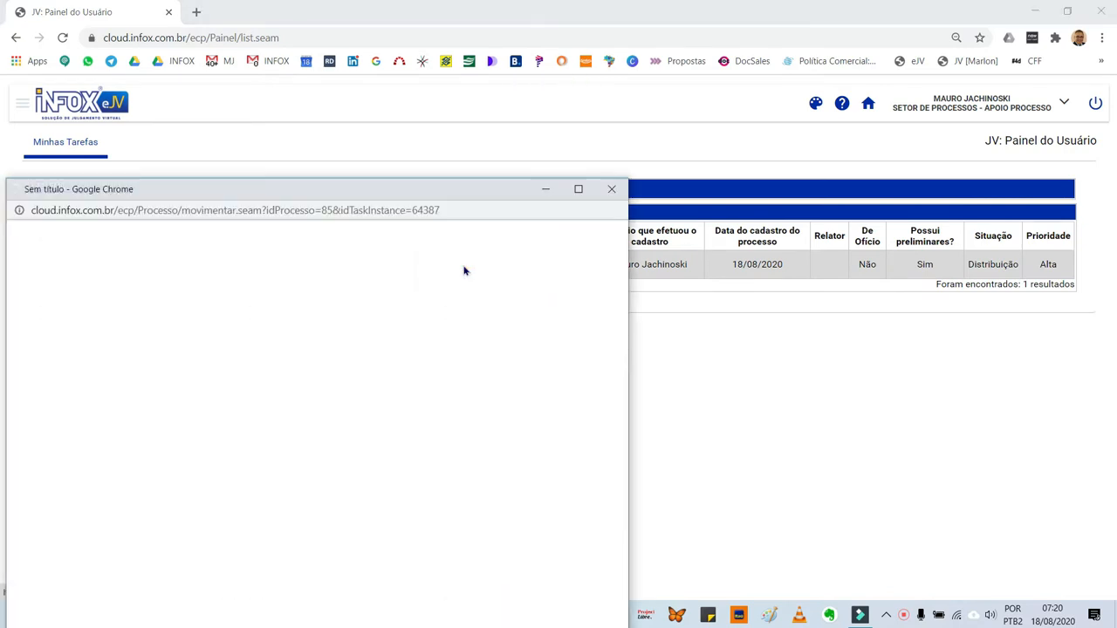
double_click(432, 191)
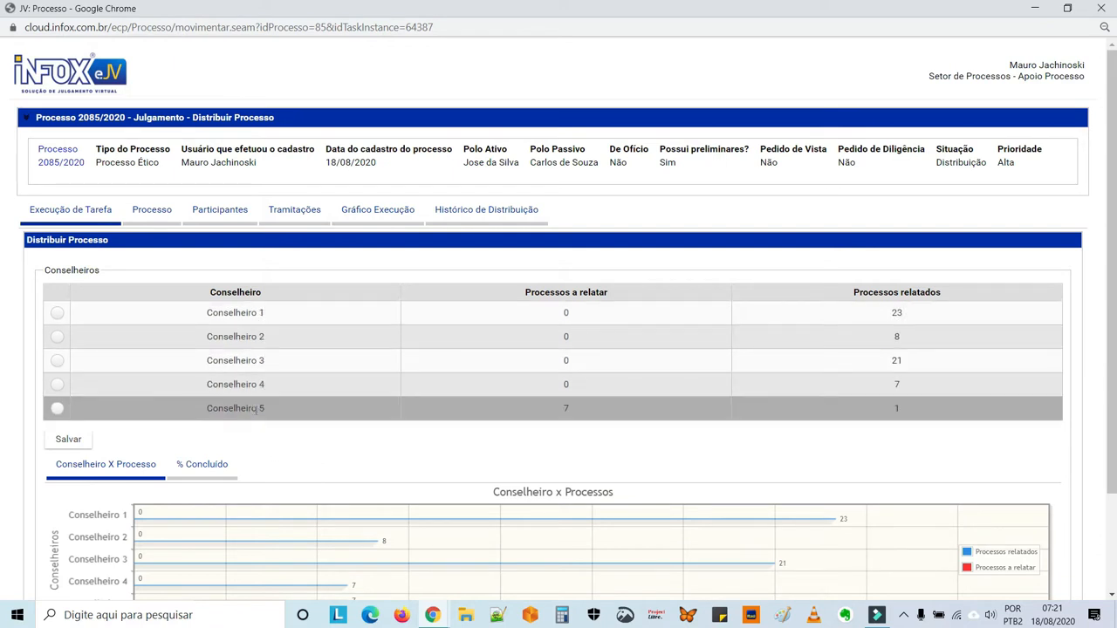
Choose Conselheiro 3 for the distribution of process 2085/2020 and move the process on to its next action.
scroll(297, 442, "down", 1)
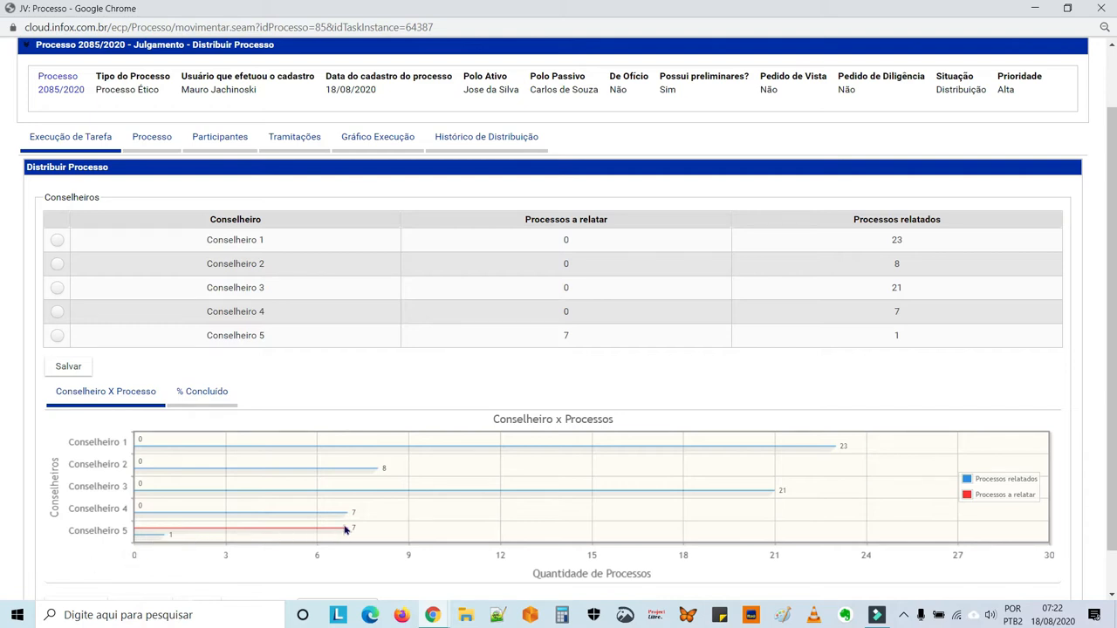
left_click(56, 292)
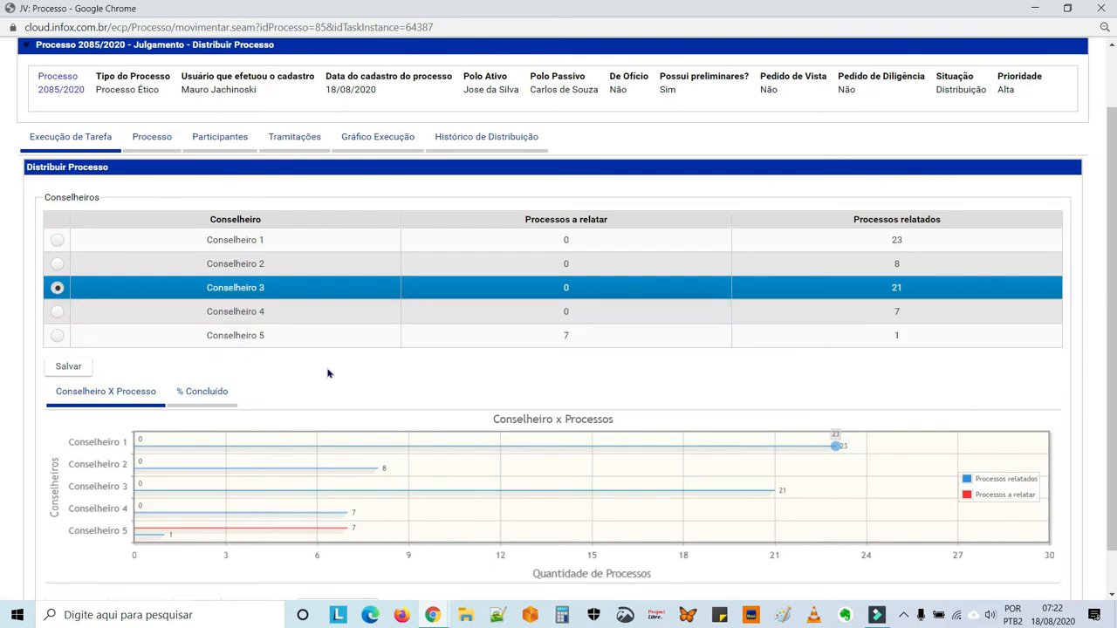
scroll(328, 374, "down", 1)
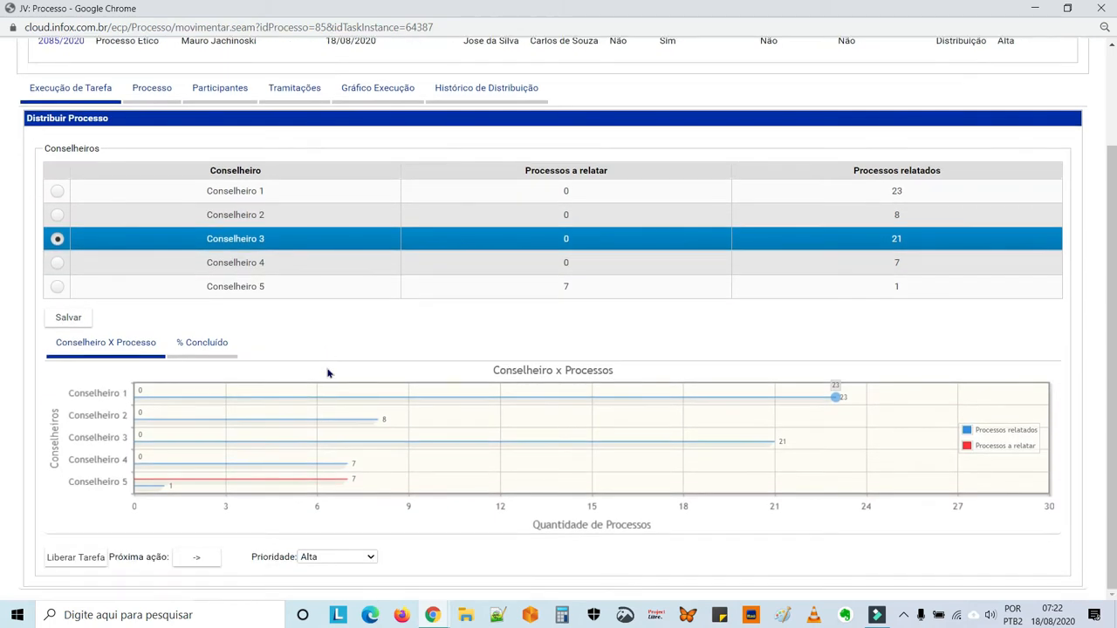
left_click(196, 563)
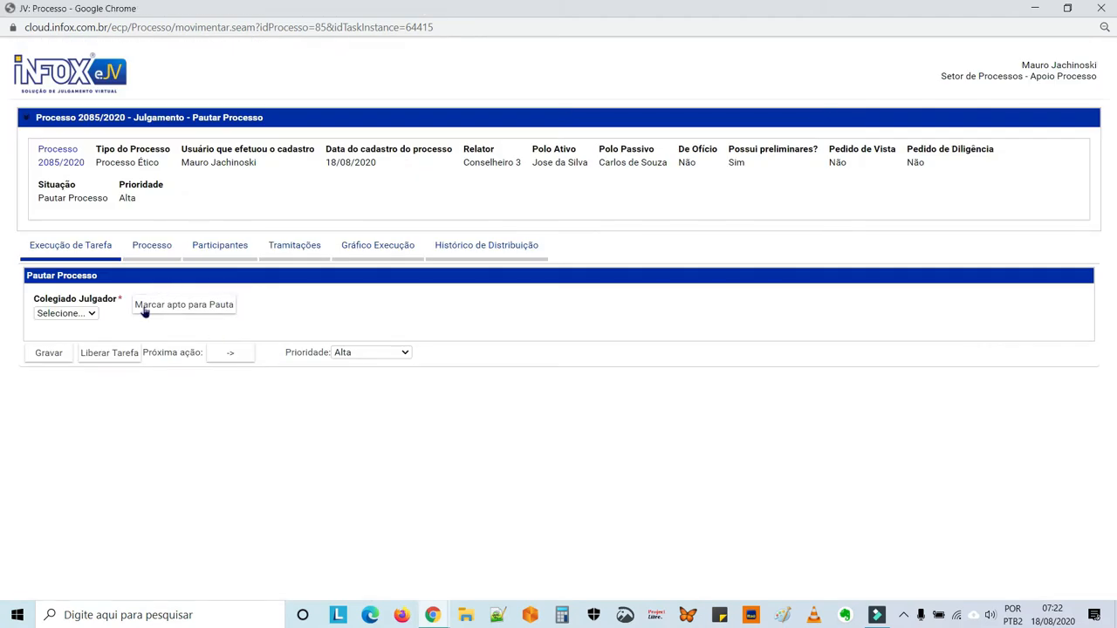
Examine the path of process 2085/2020 through the Apoio Cadastro and Apoio Processo lanes of its execution graph, and close the process window.
left_click(384, 250)
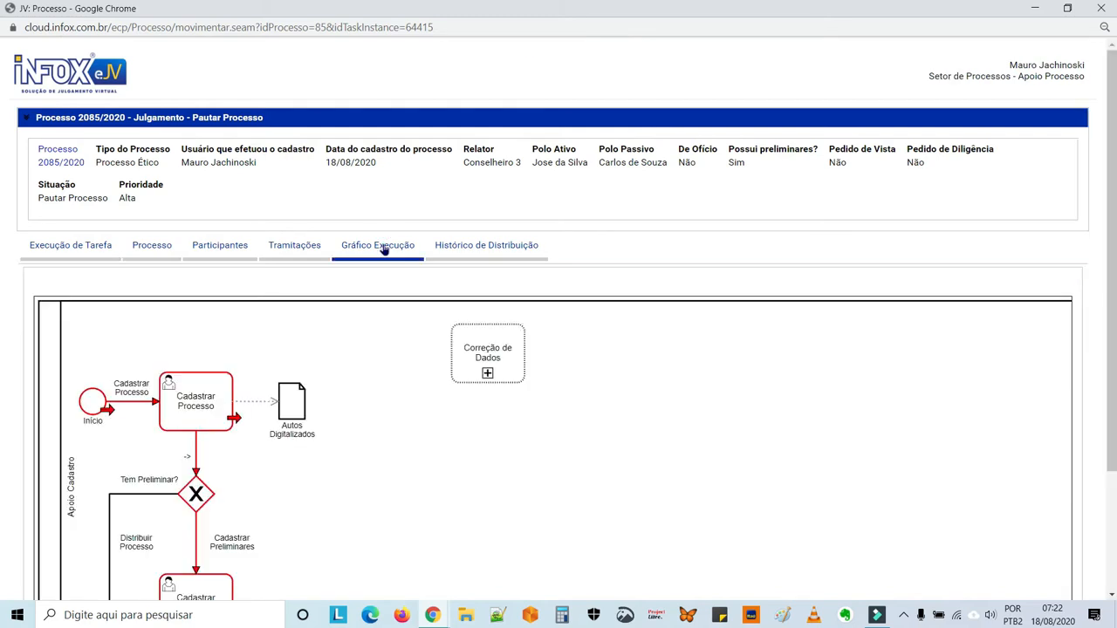
left_click_drag(354, 512, 377, 387)
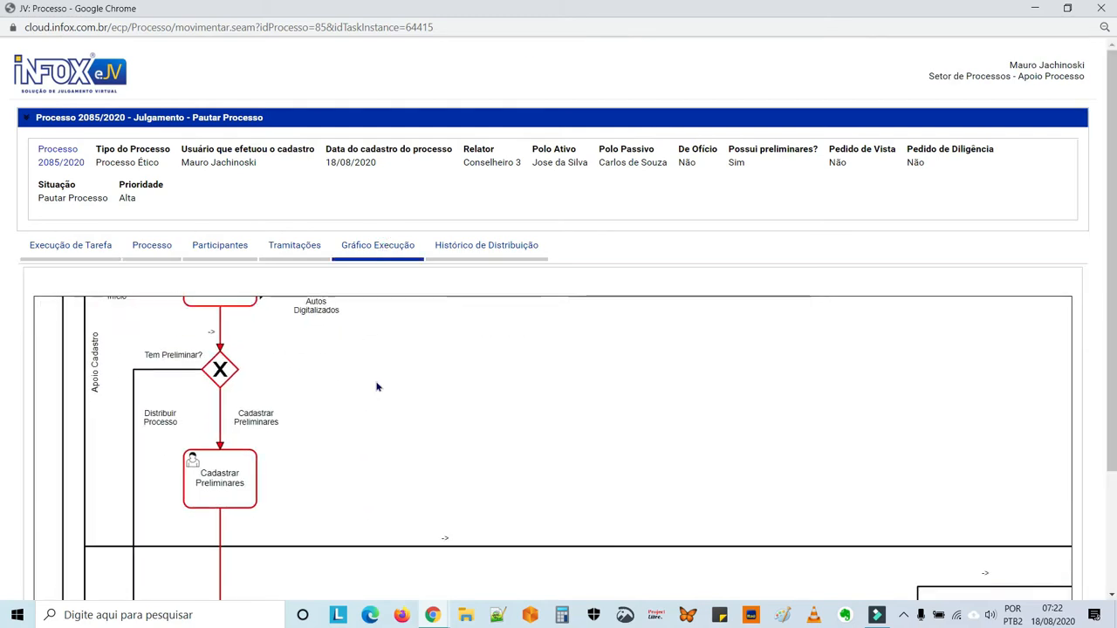
left_click_drag(393, 532, 358, 332)
left_click_drag(365, 470, 365, 436)
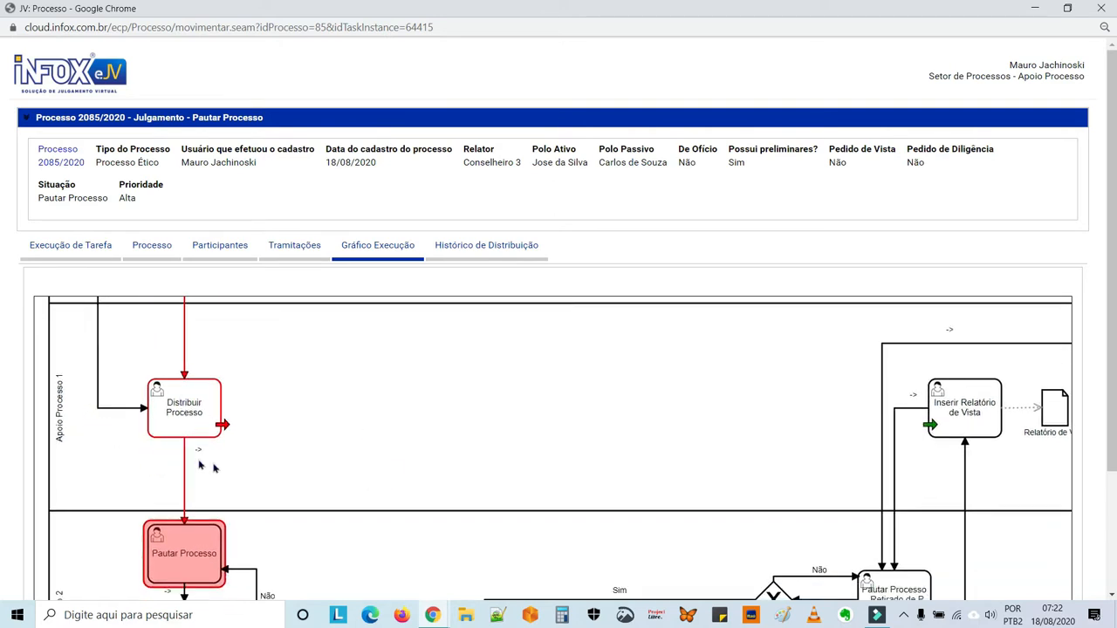
left_click_drag(367, 541, 399, 392)
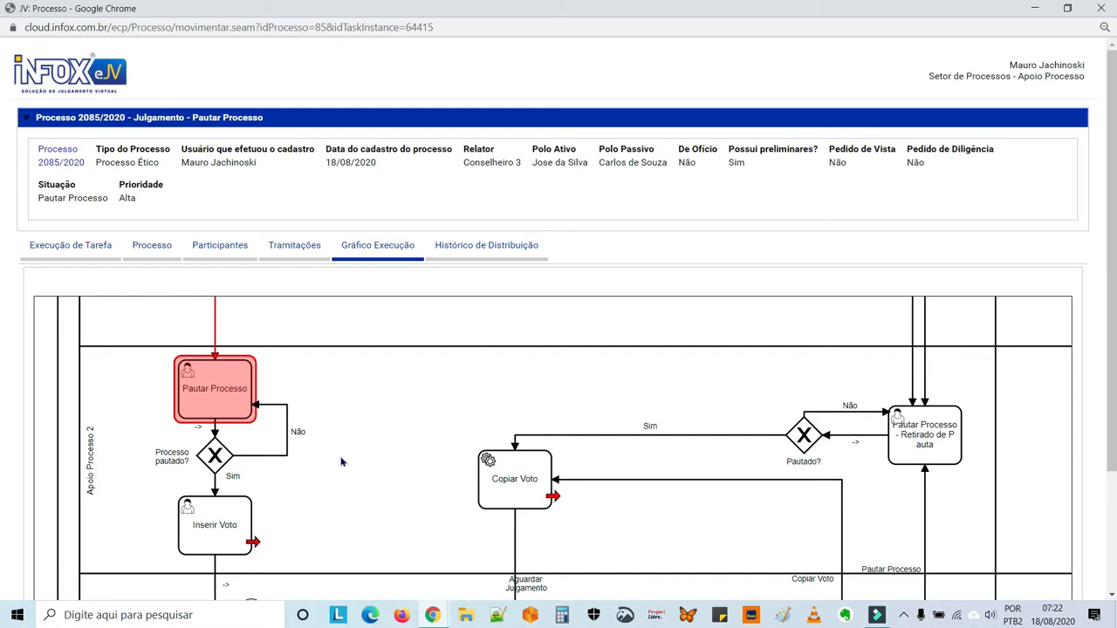
scroll(341, 461, "up", 3)
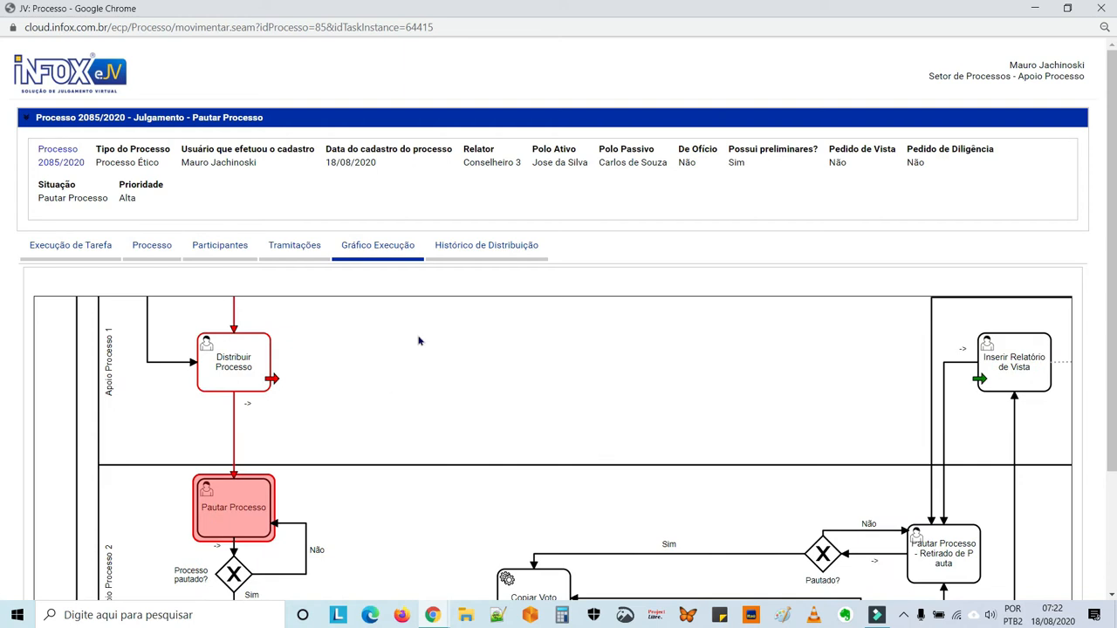
left_click(1107, 10)
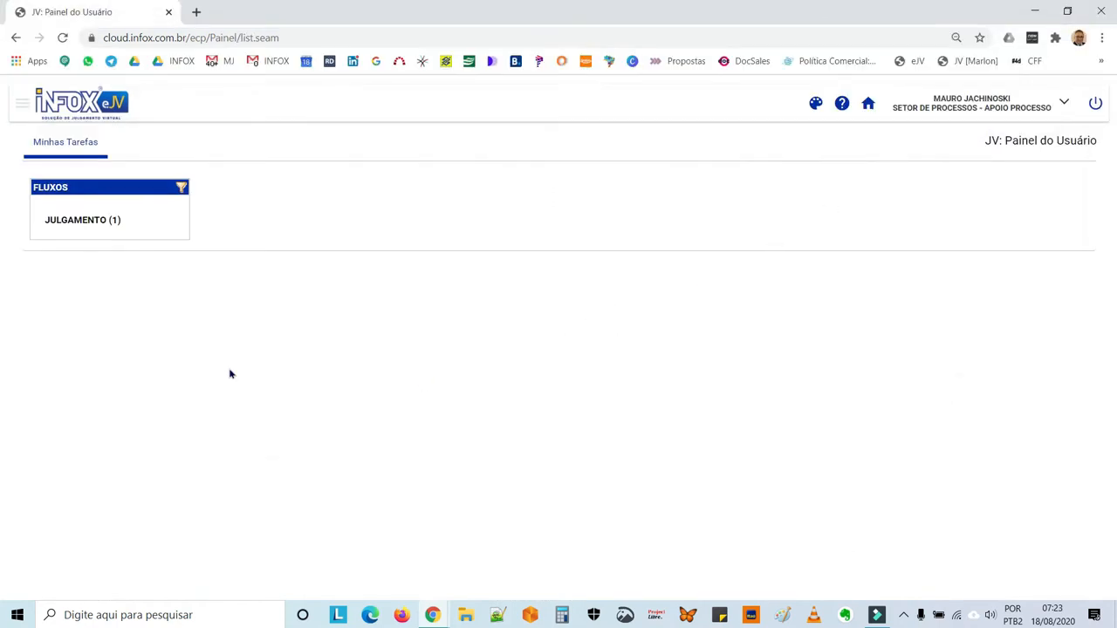
Open the process redistribution page.
left_click(22, 105)
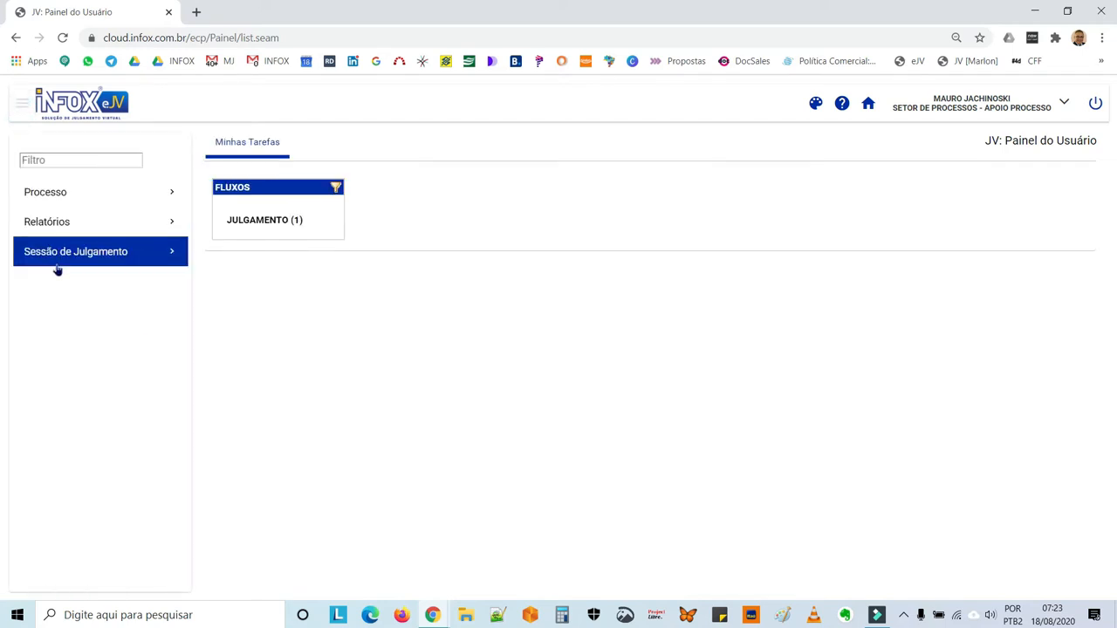
left_click(71, 203)
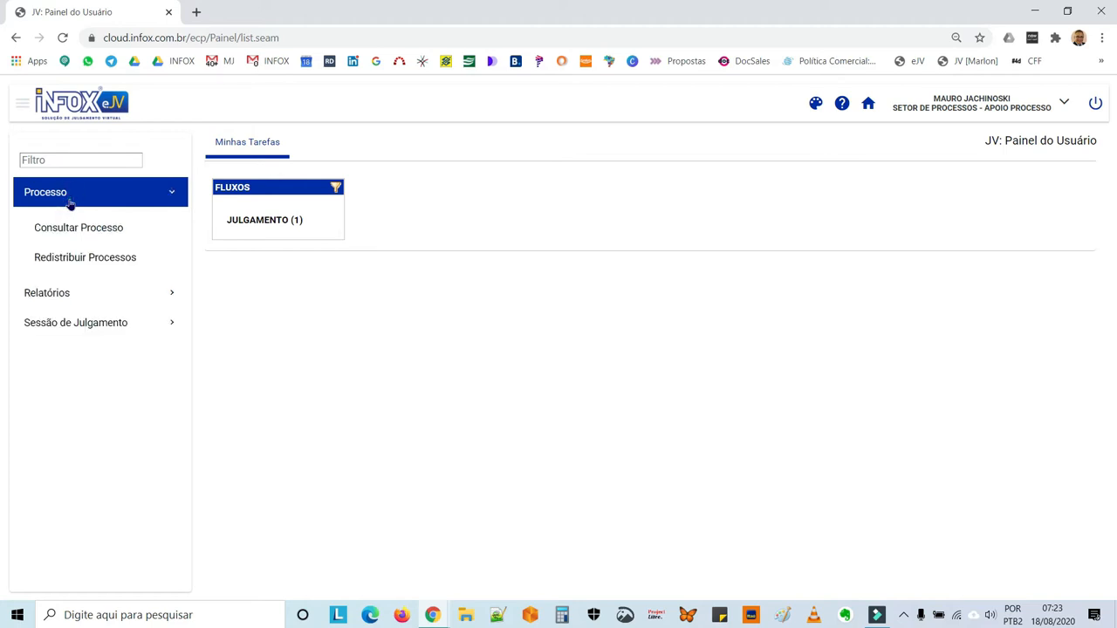
left_click(75, 266)
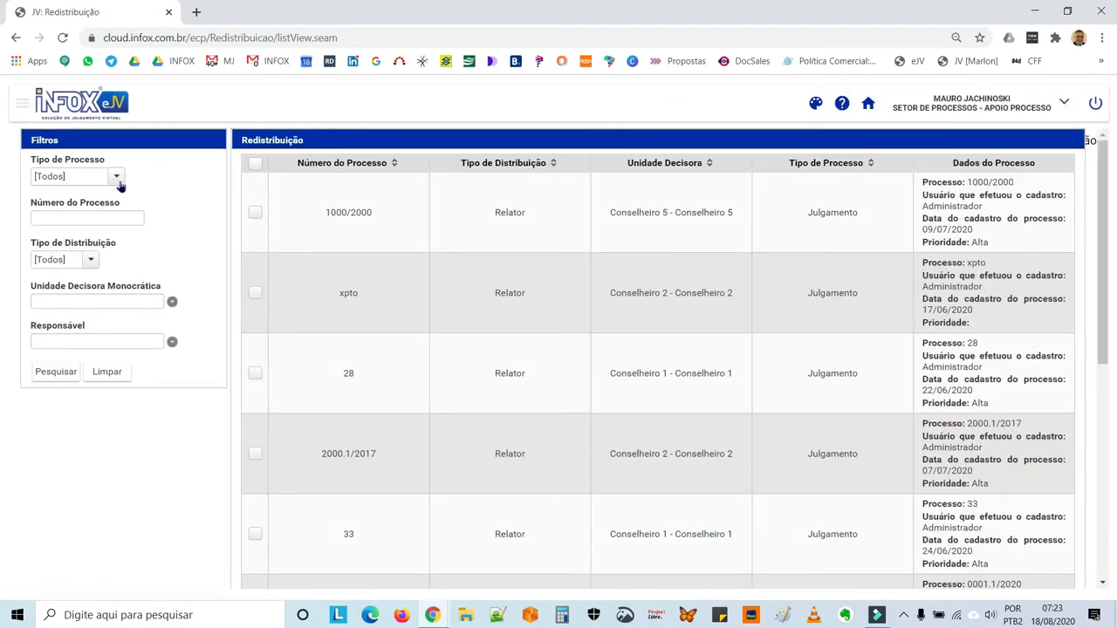
Search the redistribution list for process type Julgamento and process number 2085/2020, and select the matching process.
left_click(118, 181)
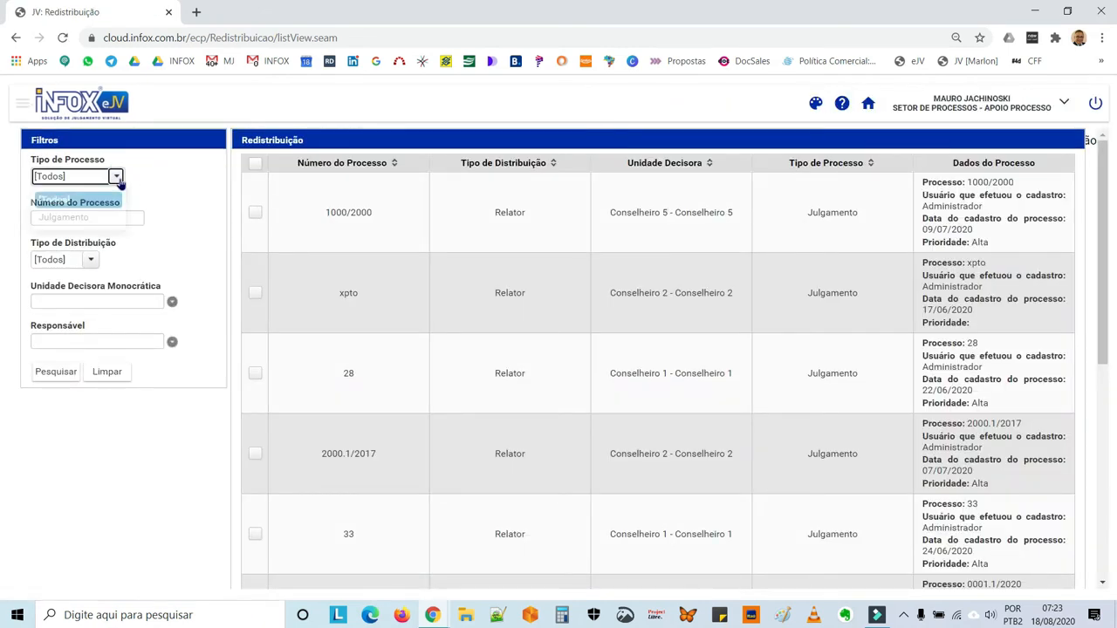
left_click(92, 218)
left_click(93, 216)
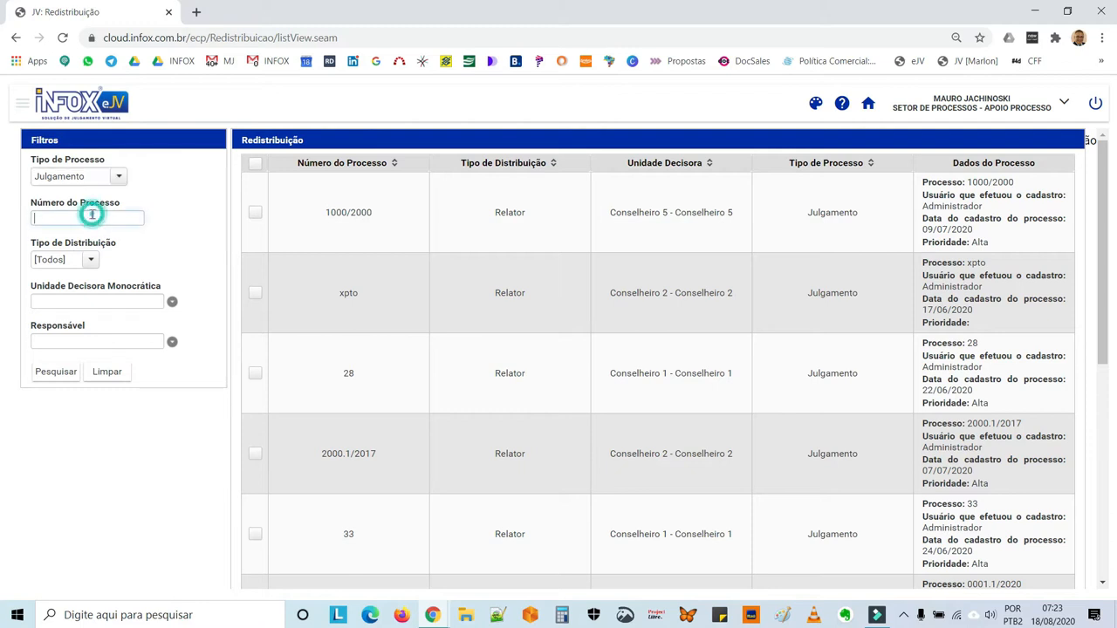
type("2085/")
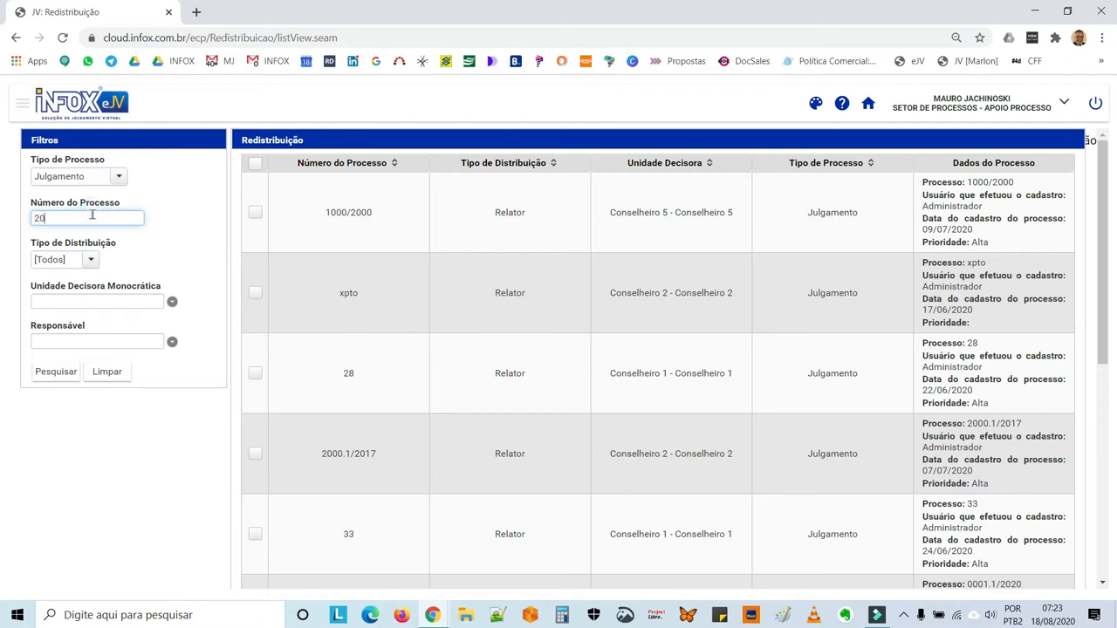
type("2")
type("2020")
left_click(59, 374)
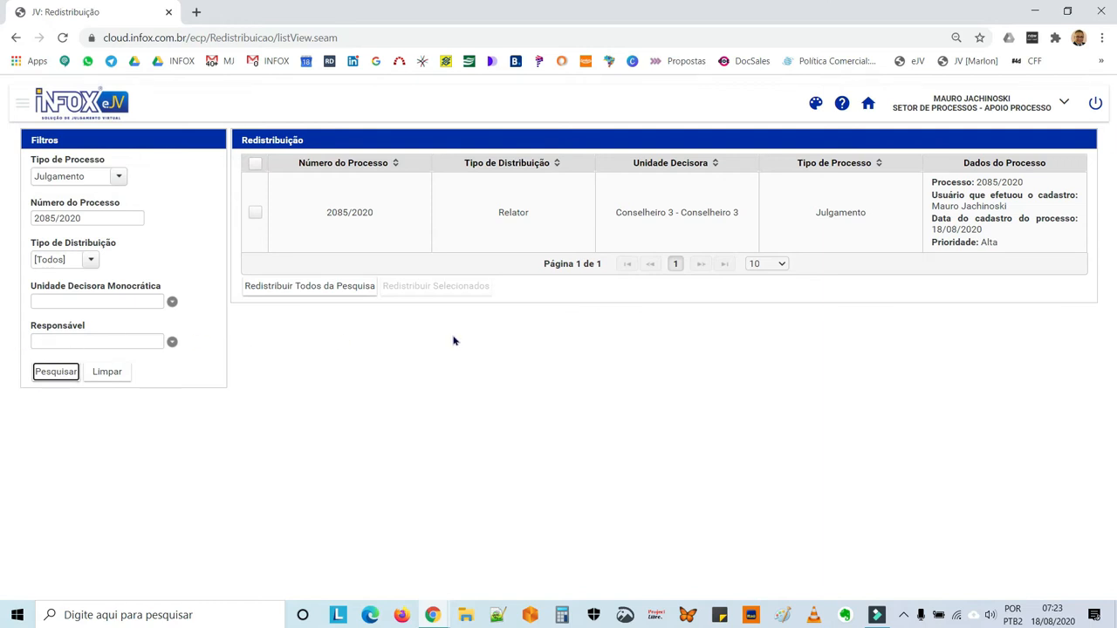
left_click(255, 214)
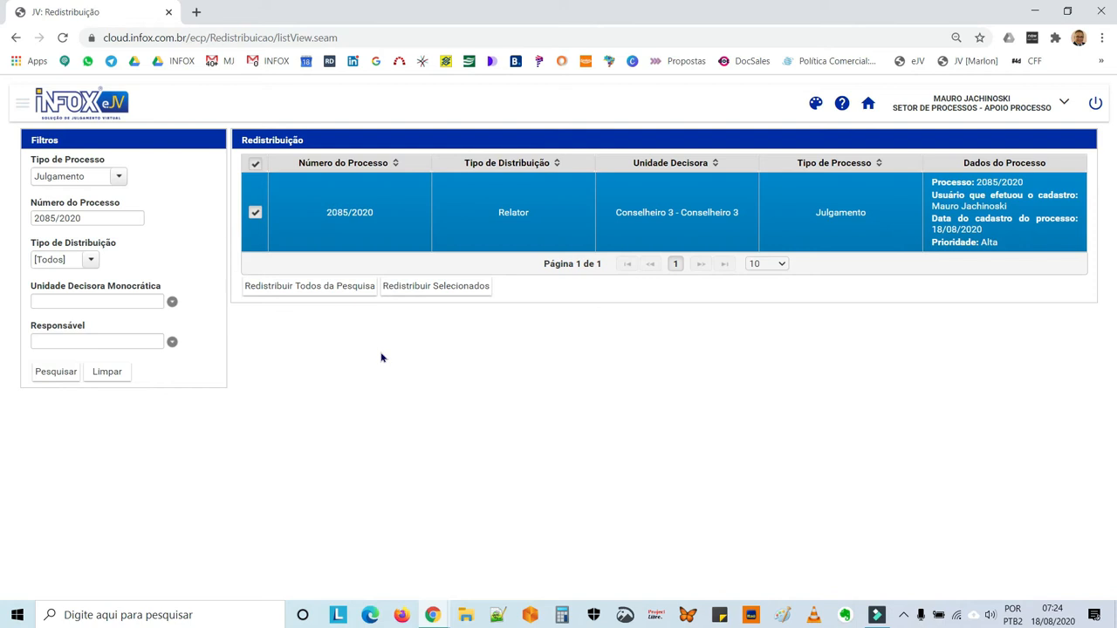
Return to the user panel and list the tasks in the Julgamento flow.
left_click(868, 106)
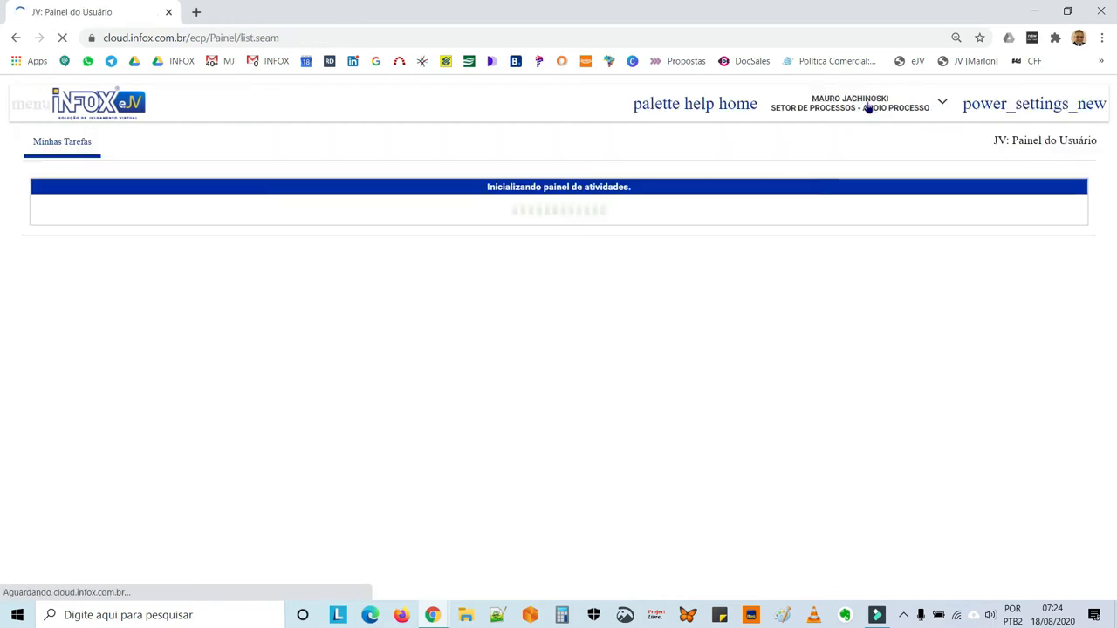
left_click(83, 220)
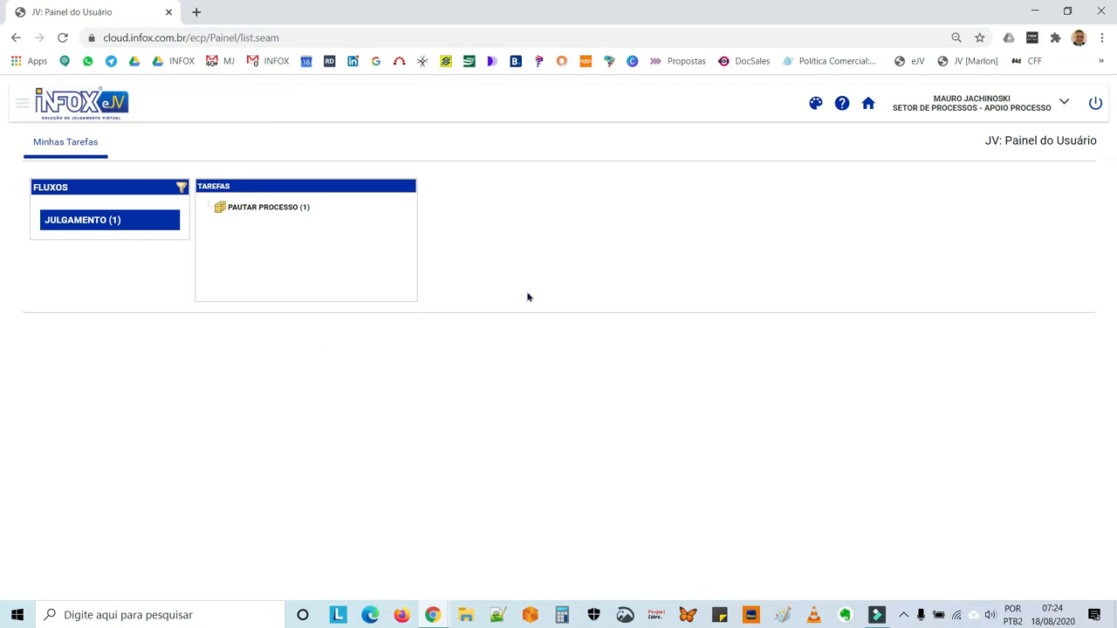
Open a blank registration form for a judgment session.
left_click(23, 106)
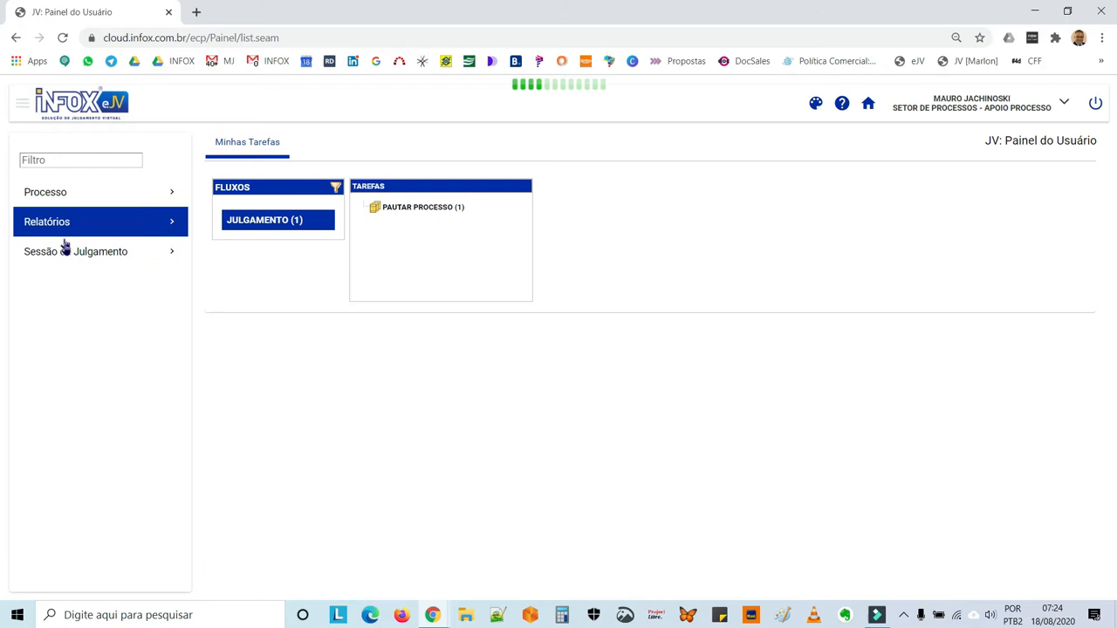
left_click(73, 252)
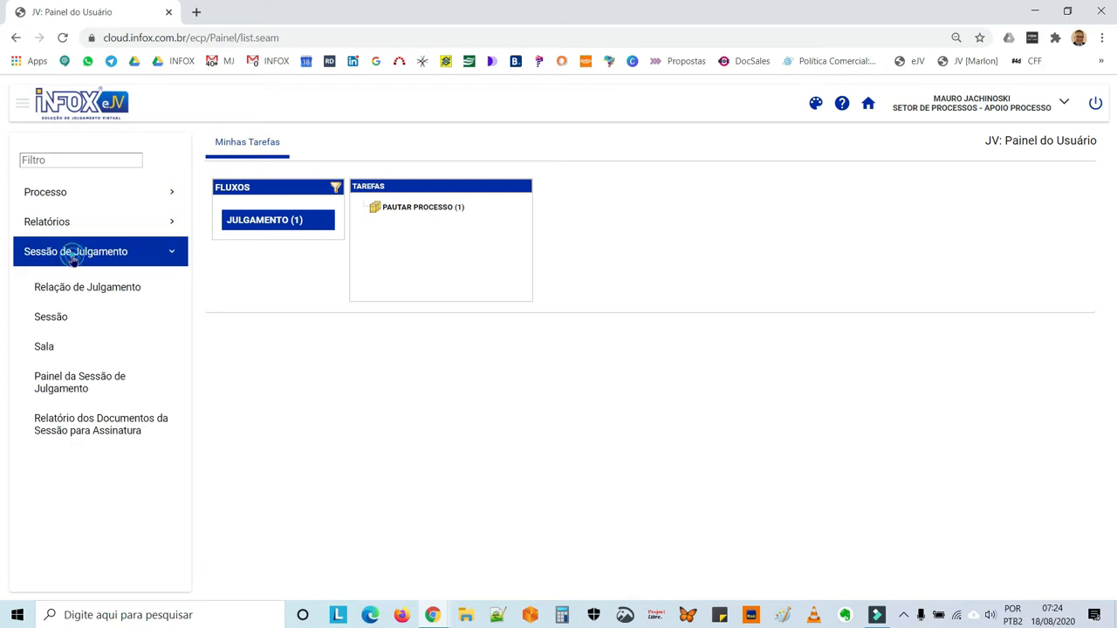
left_click(63, 320)
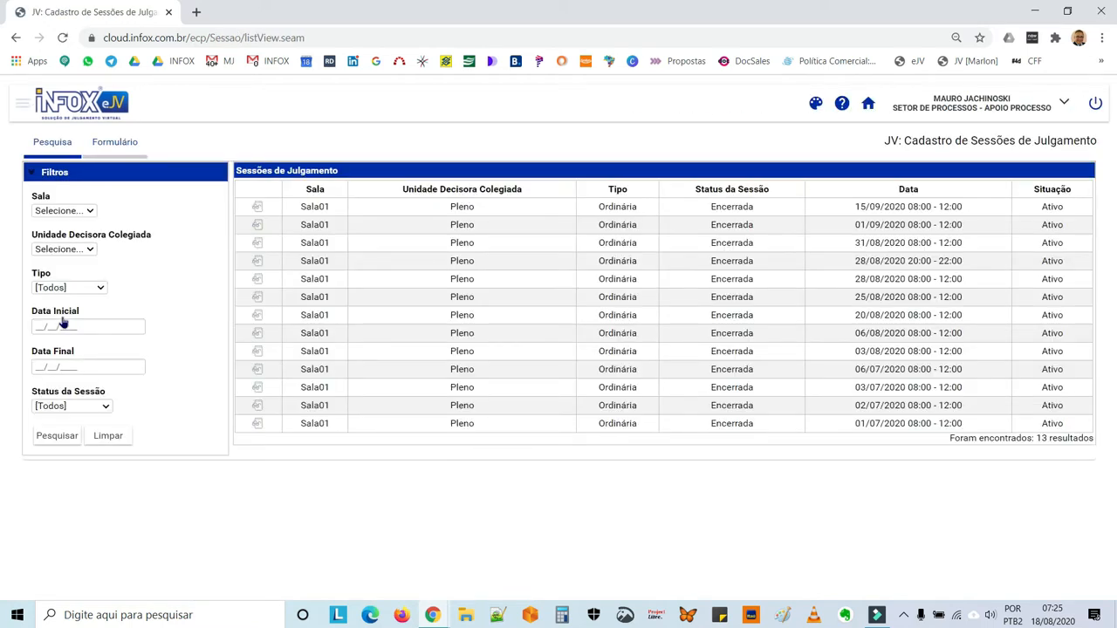
left_click(114, 152)
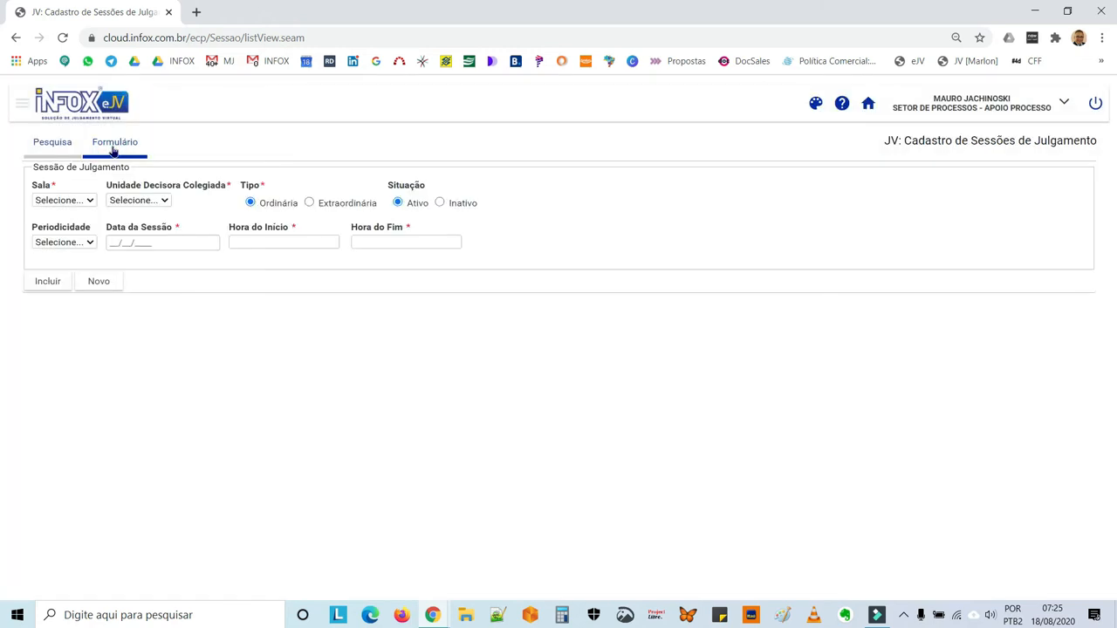
Set the session's Sala to Sala01 and its Unidade Decisora Colegiada to Pleno.
left_click(92, 203)
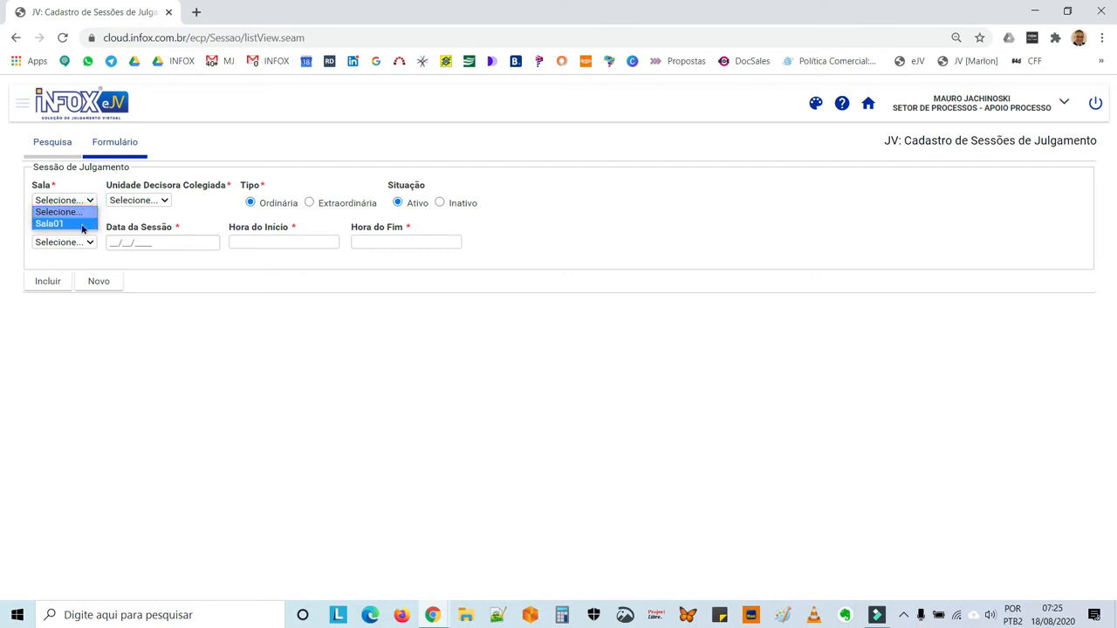
left_click(82, 224)
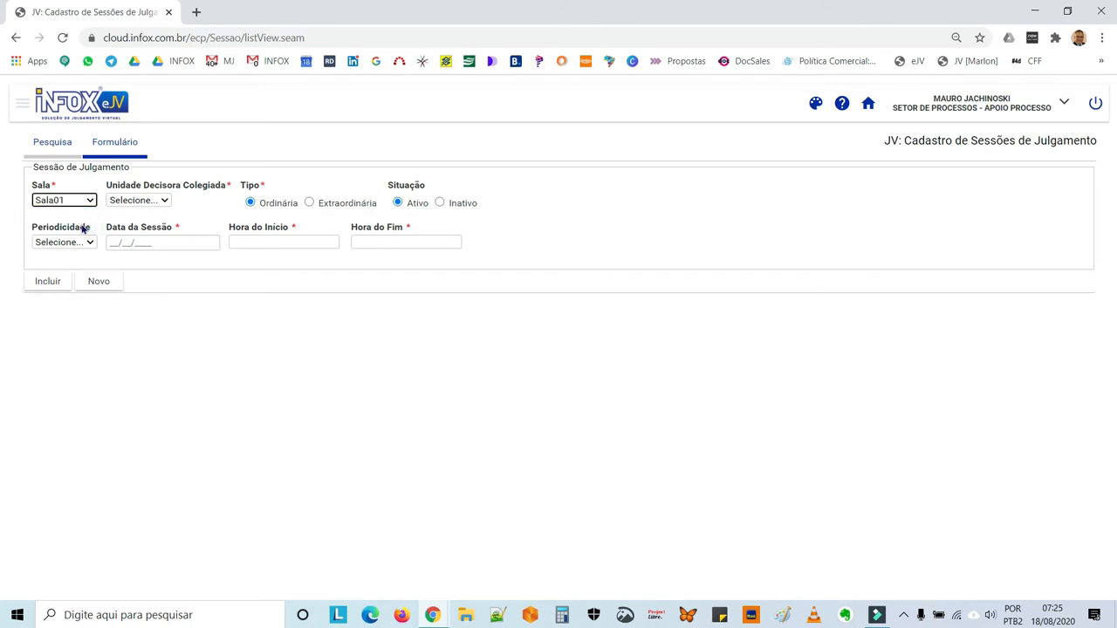
left_click(160, 203)
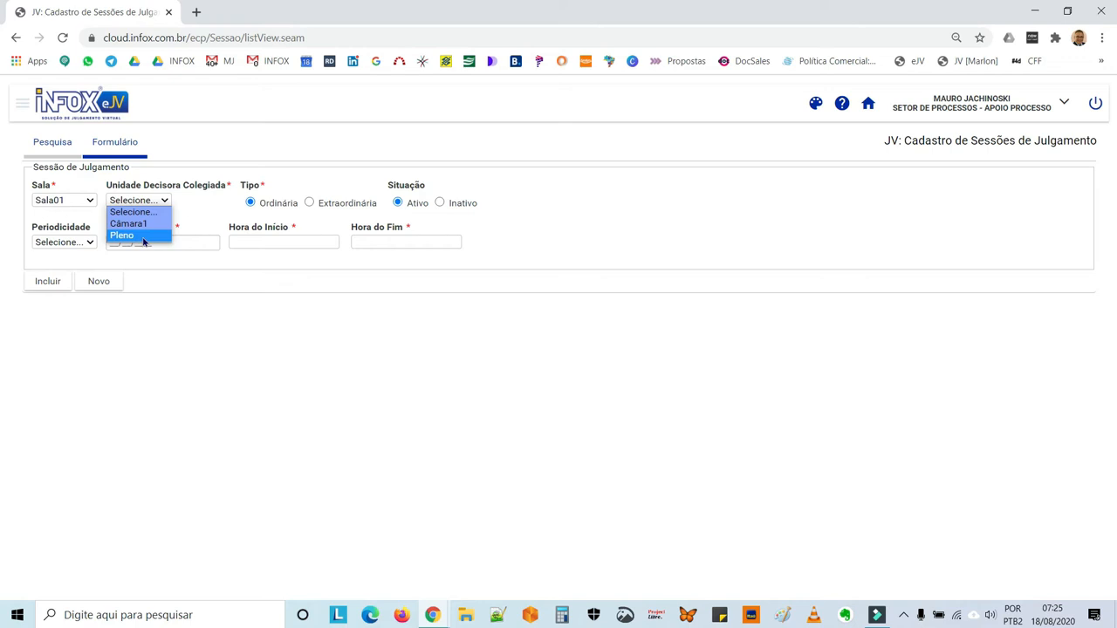
left_click(144, 236)
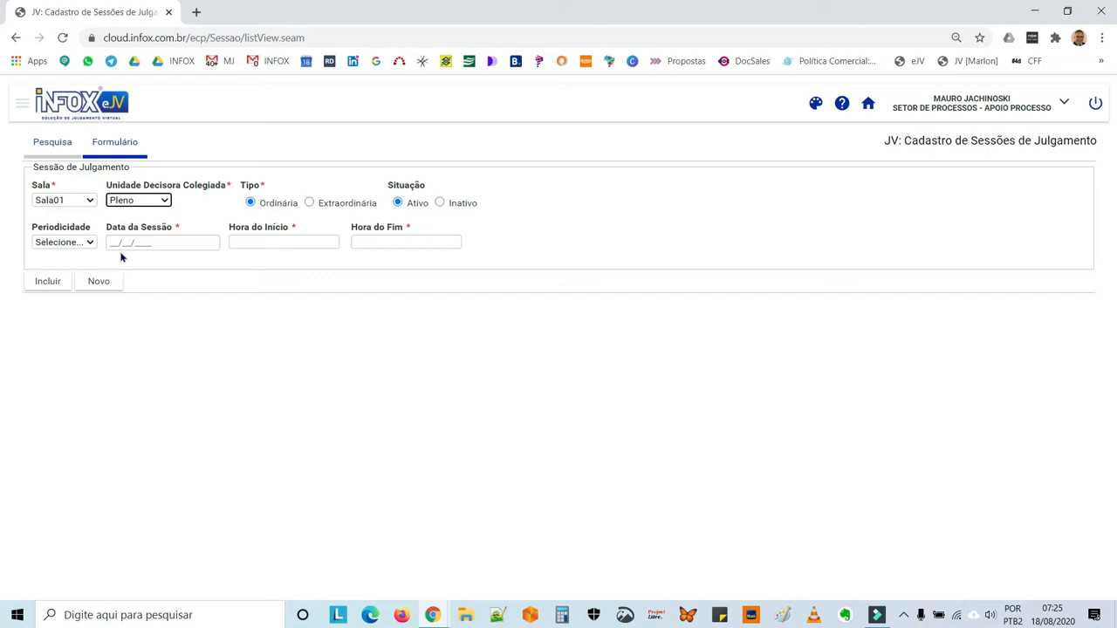
left_click(92, 245)
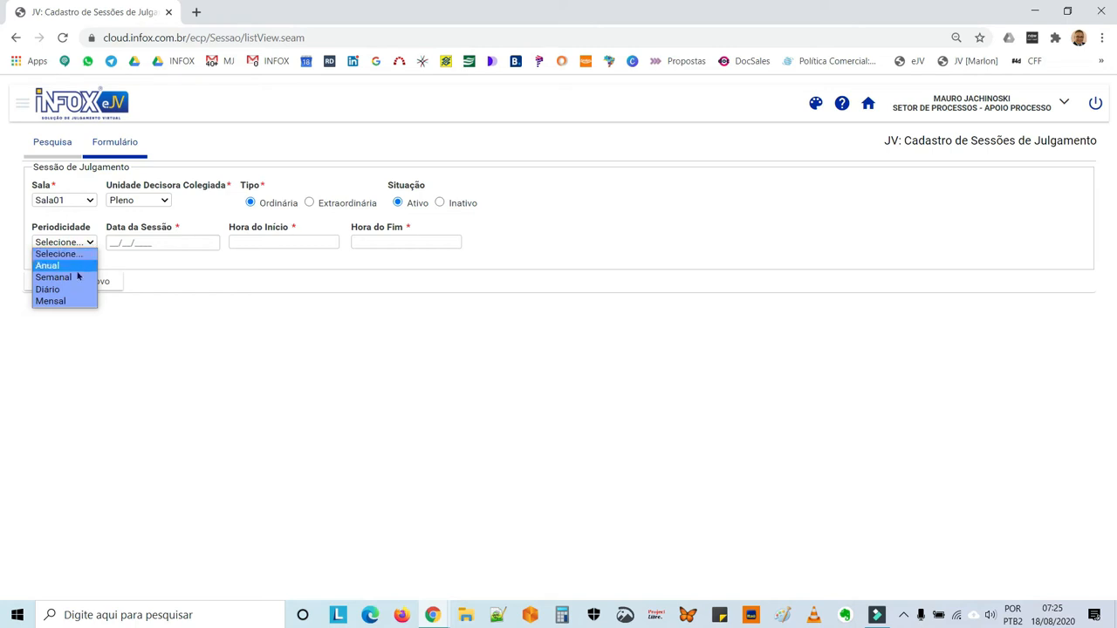
left_click(75, 278)
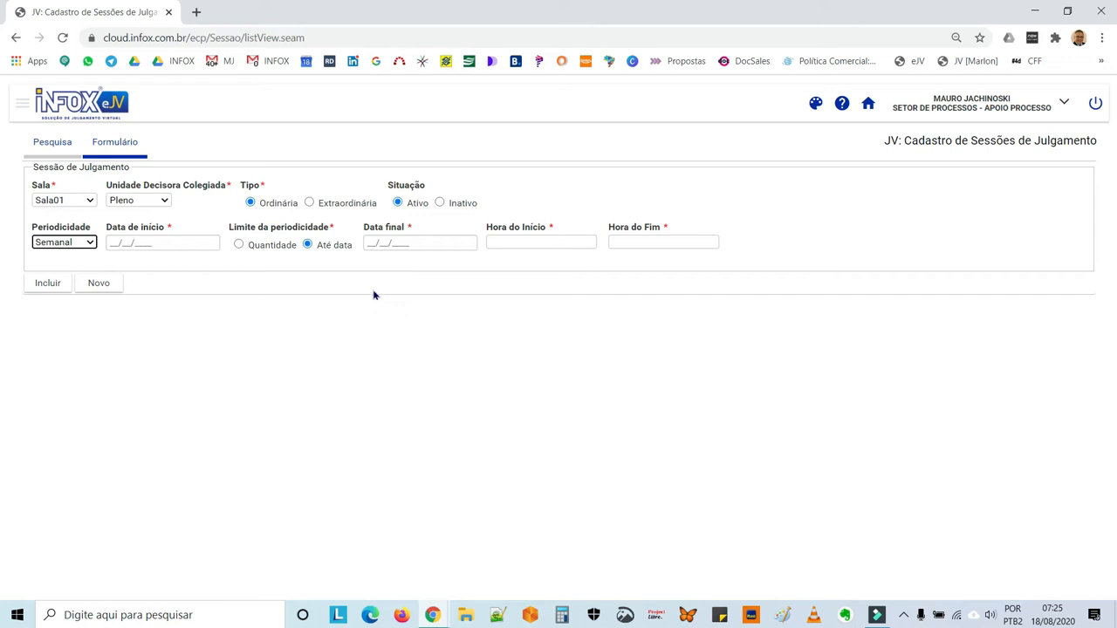
left_click(93, 246)
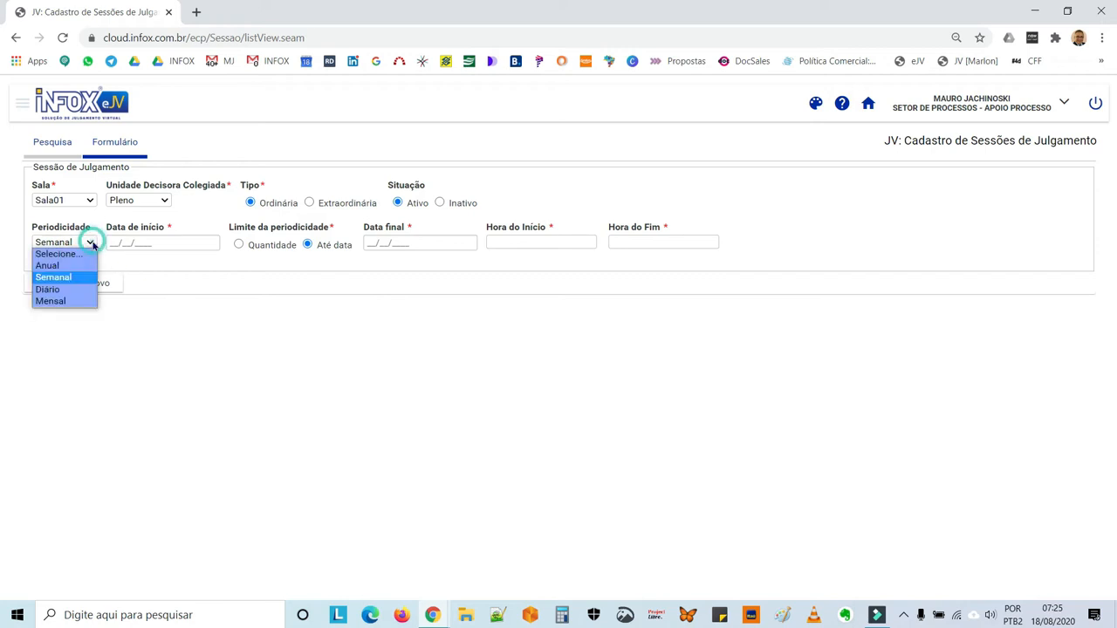
left_click(82, 293)
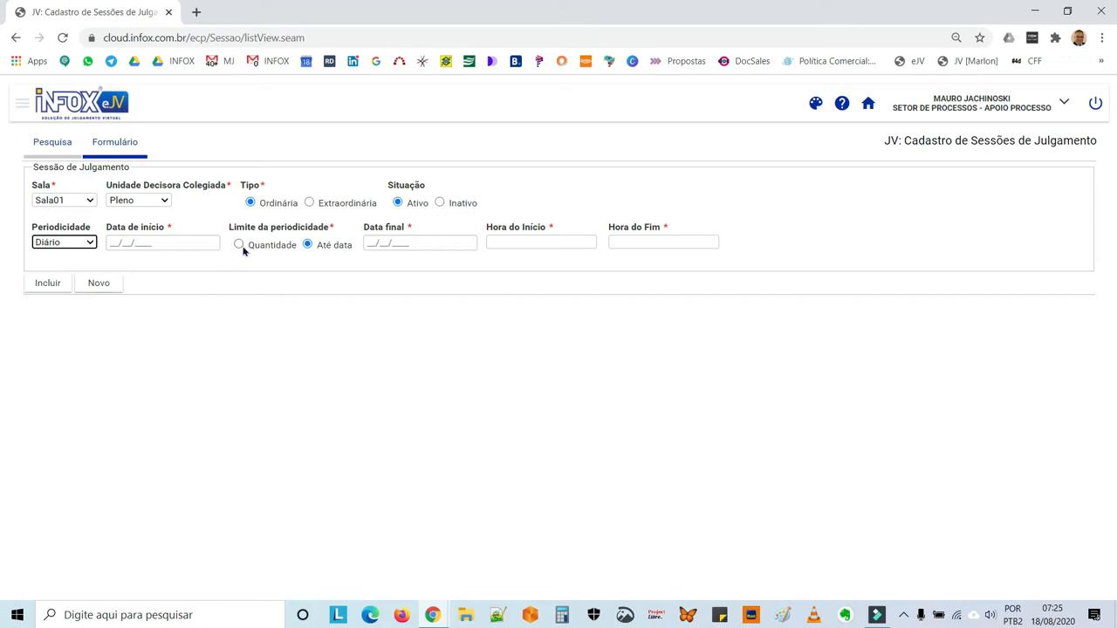
left_click(91, 244)
left_click(87, 254)
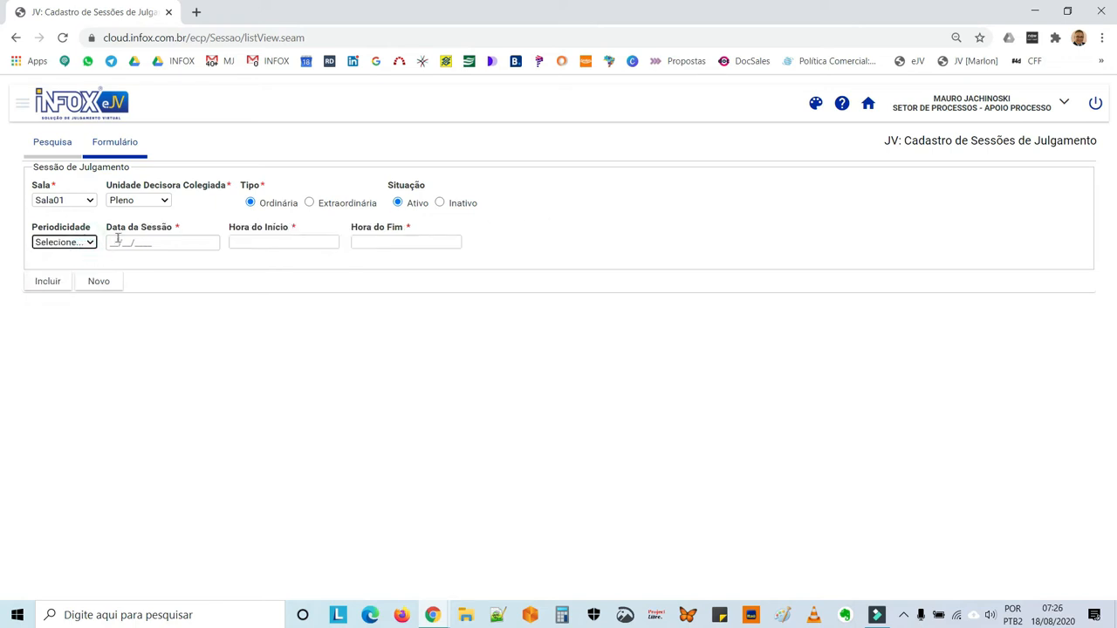
Set the judgment session's date to 20/09/2020.
left_click(118, 241)
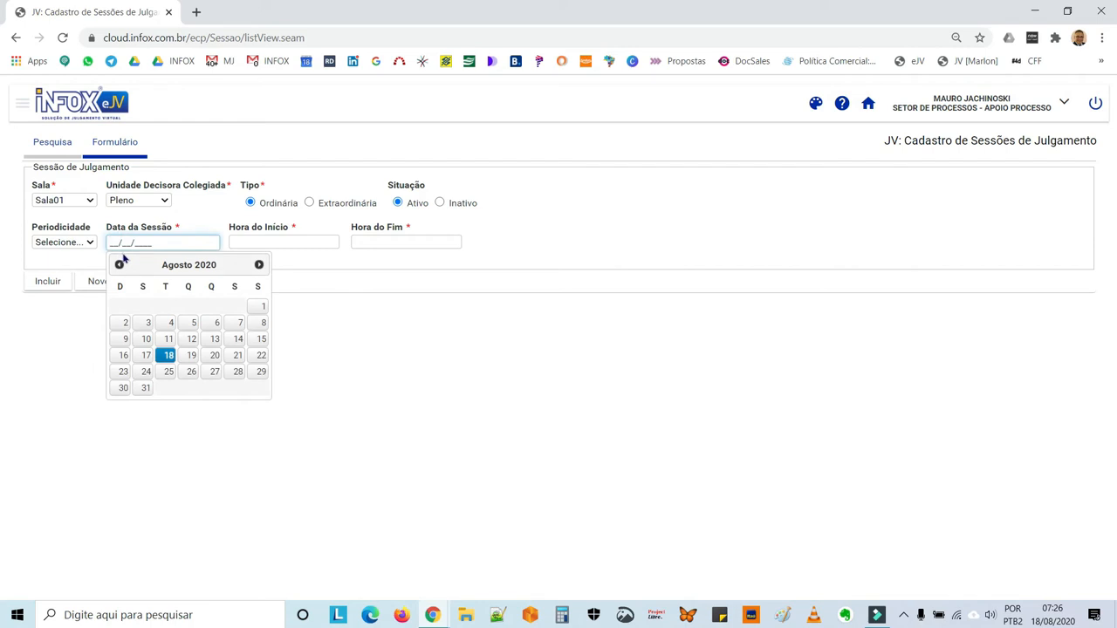
left_click(260, 265)
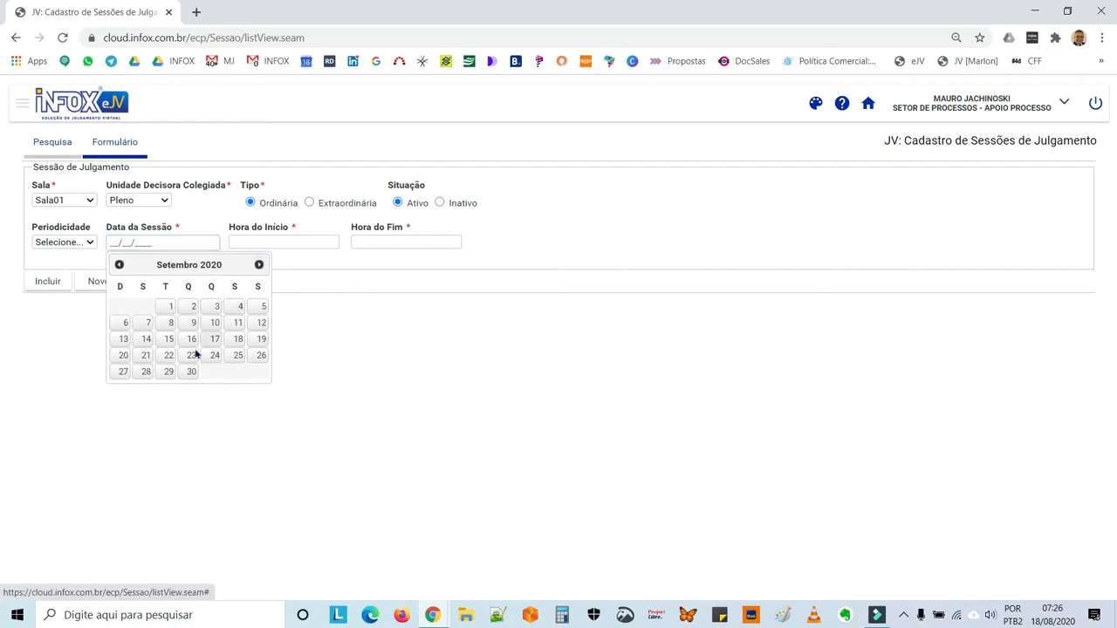
left_click(121, 356)
Set the session's start time to 08:00 and end time to 12:00, and register the session.
left_click(281, 241)
type("8000")
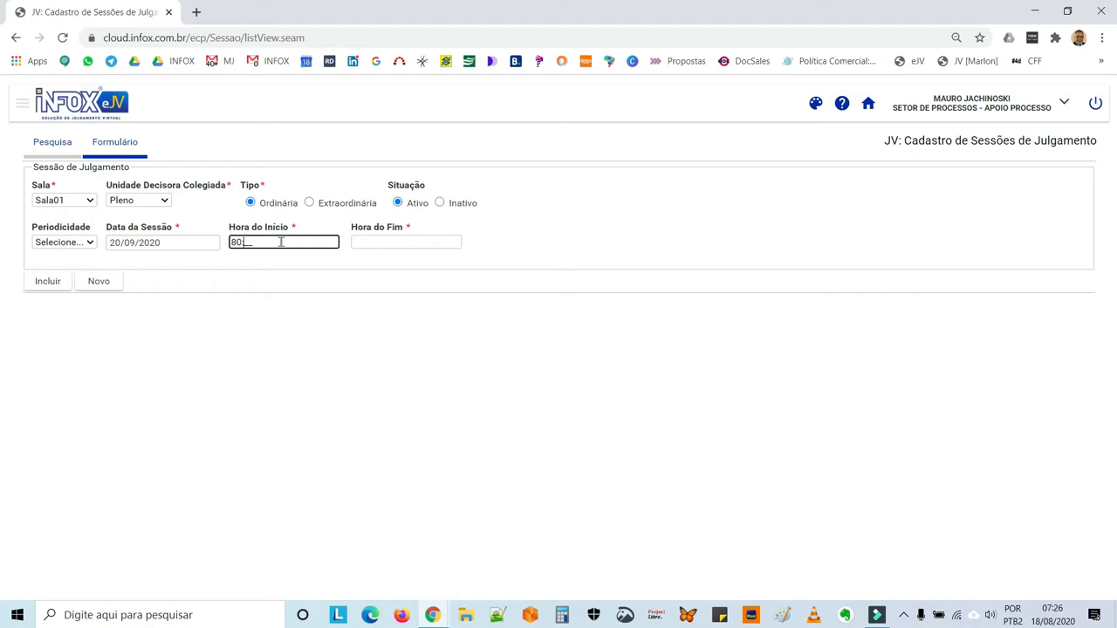
key("BackSpace")
key("BackSpace")
key("BackSpace")
key("BackSpace")
type("0800")
left_click(365, 241)
type("1200")
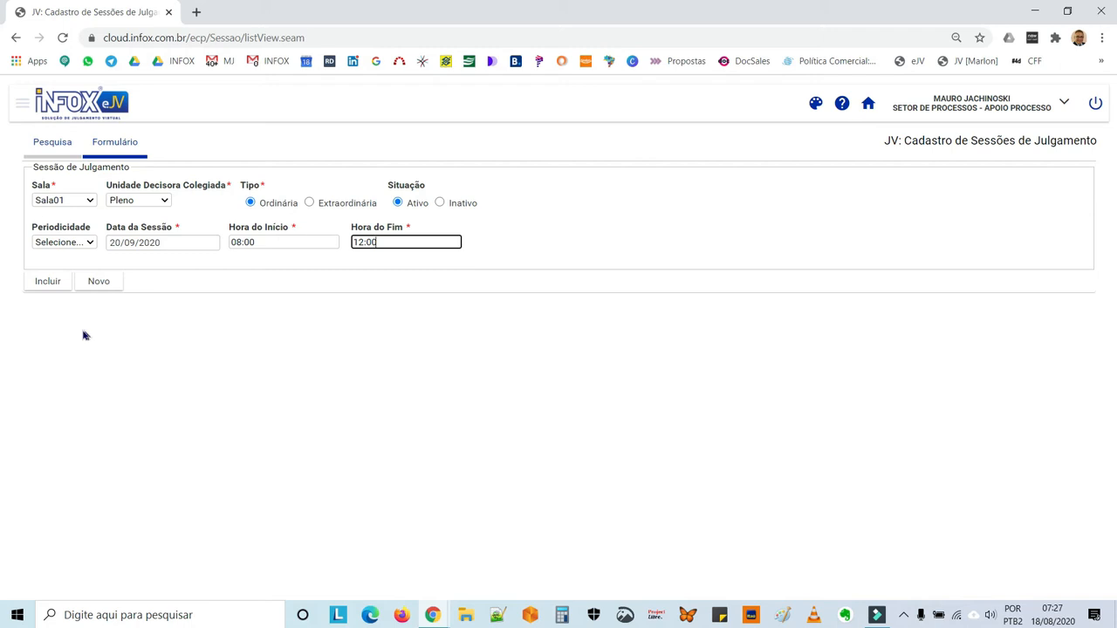
left_click(48, 283)
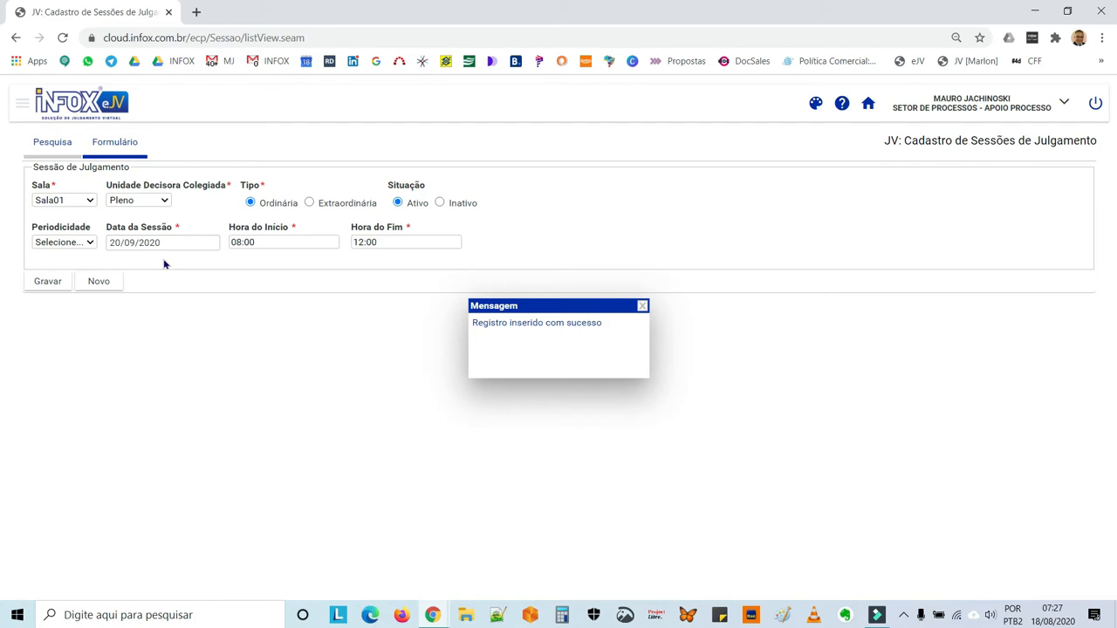
Return to the user panel and open the Pautar Processo task of process 2085/2020 in the Julgamento flow, with its window maximized.
left_click(867, 104)
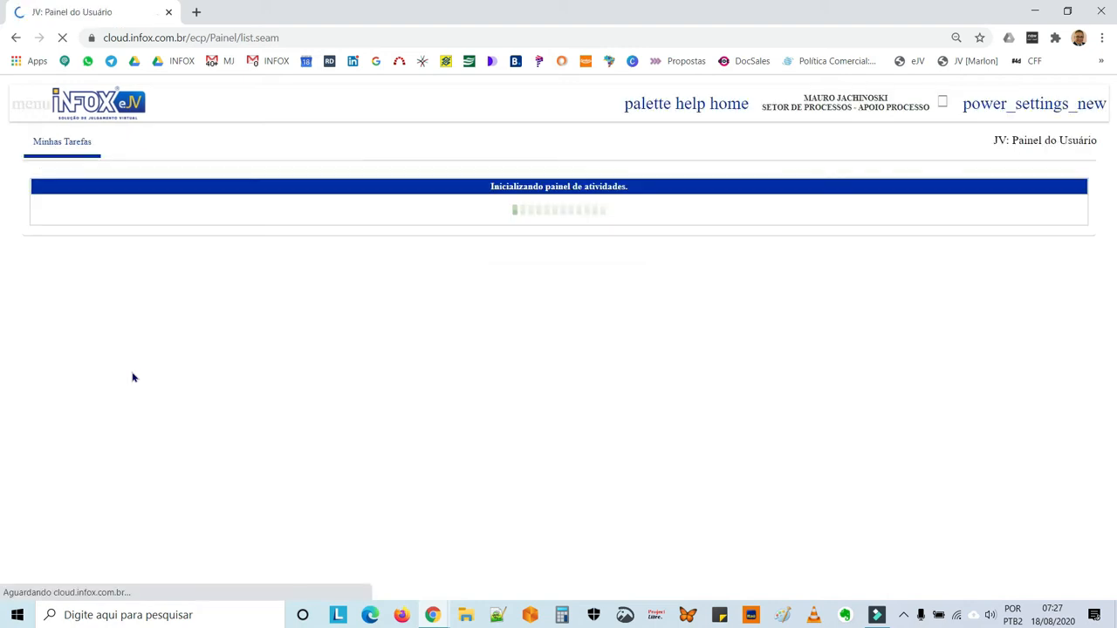
left_click(83, 223)
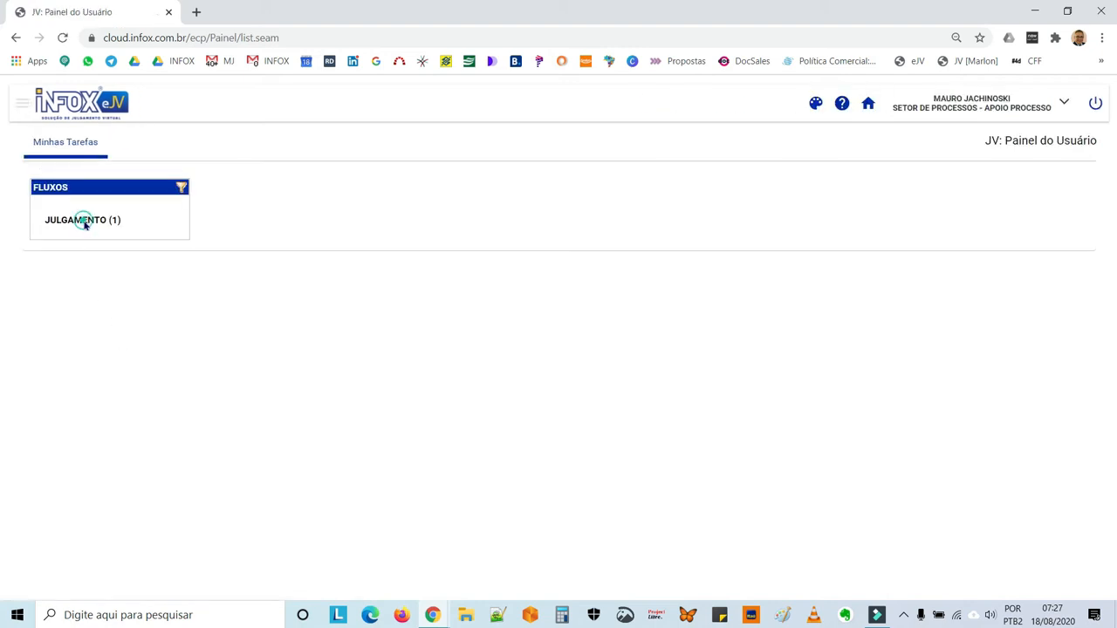
left_click(270, 212)
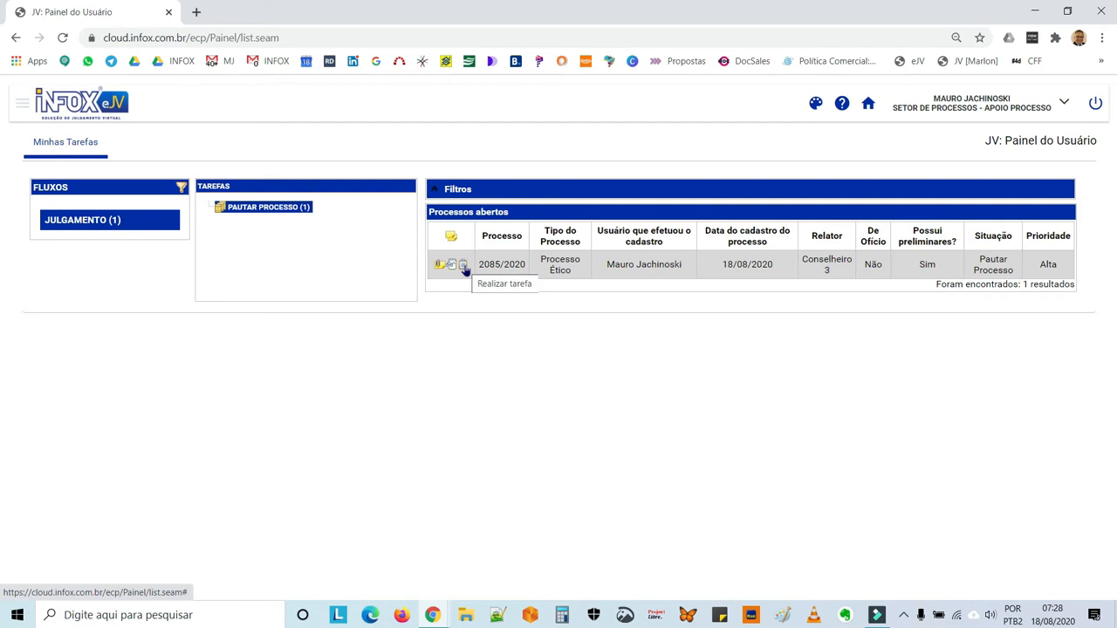
left_click(463, 266)
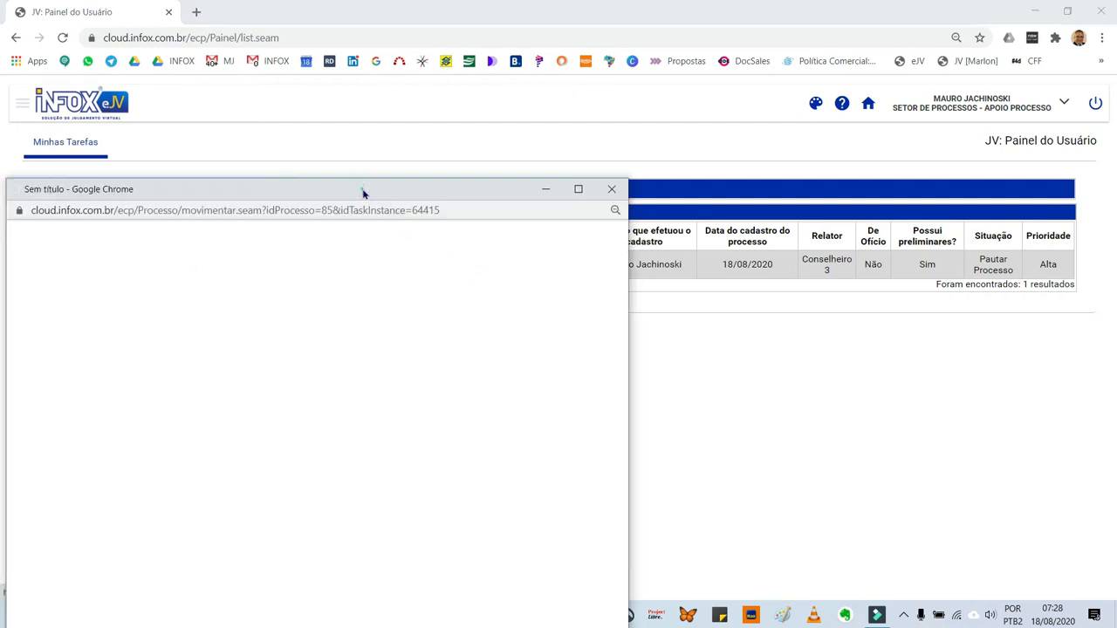
double_click(364, 194)
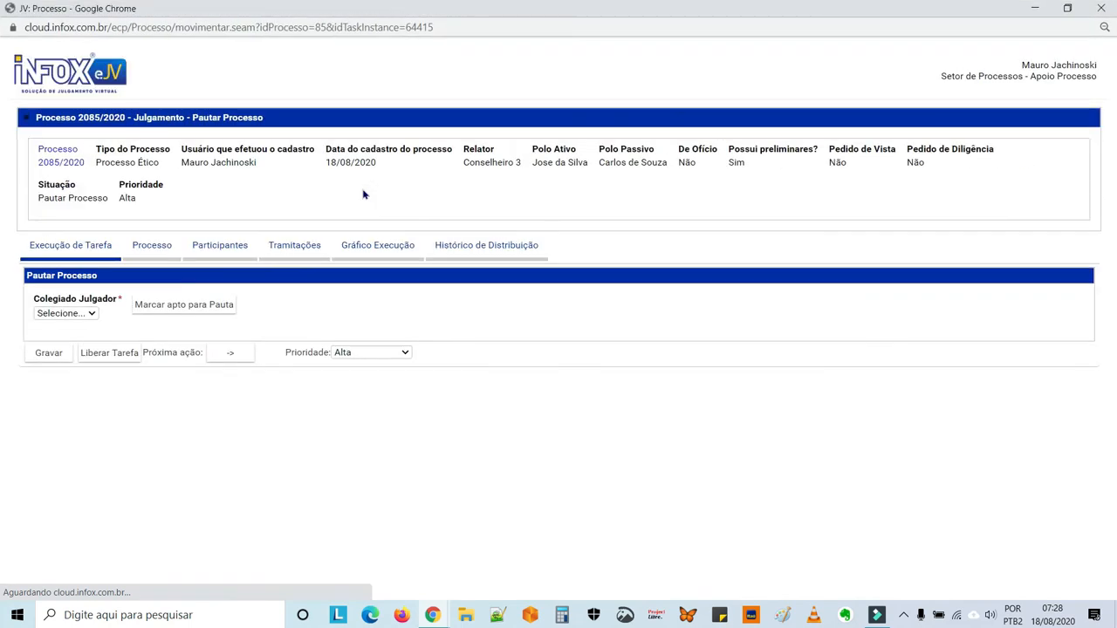
Set the Colegiado Julgador to Pleno and mark the process as apt for the agenda.
left_click(92, 314)
left_click(83, 338)
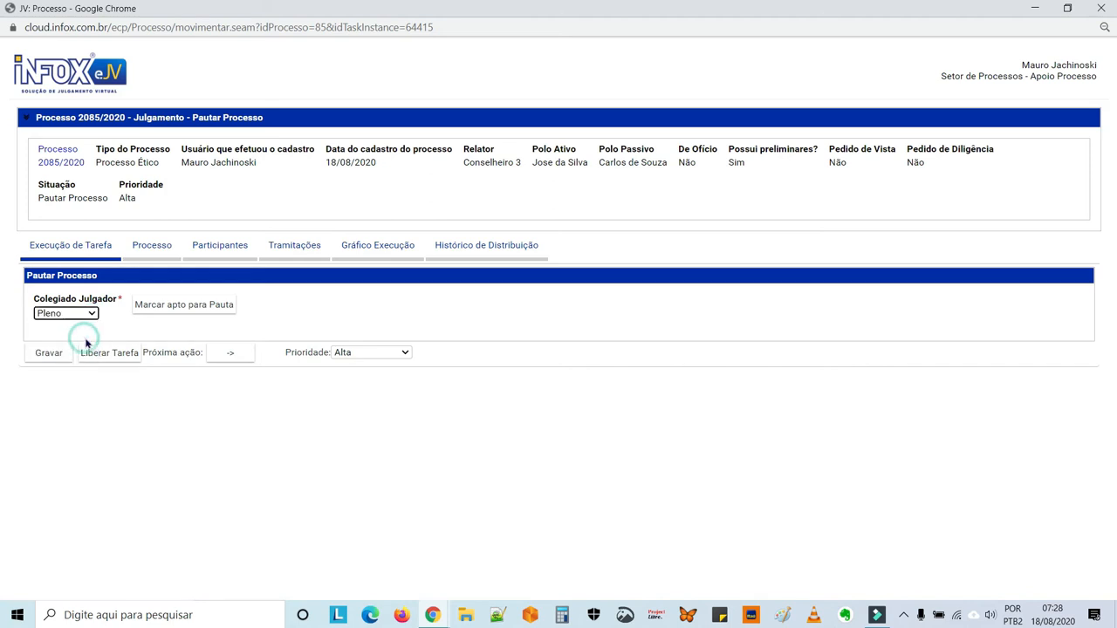
left_click(172, 310)
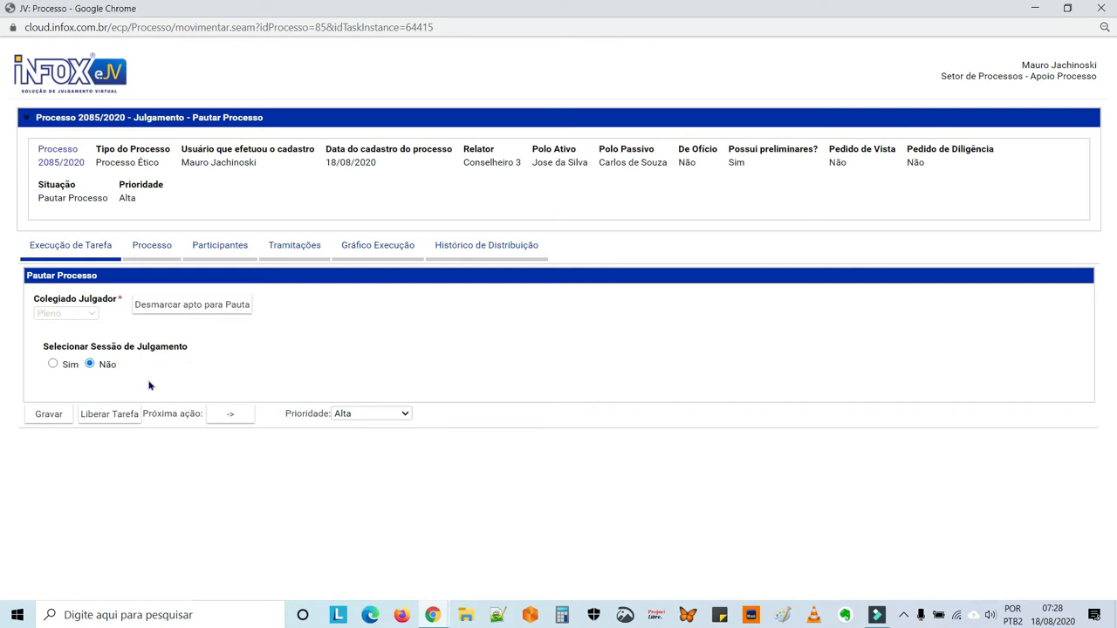
Choose to select a judgment session and include the process in the Sala01 session of 20 September 2020 at 08:00.
left_click(53, 364)
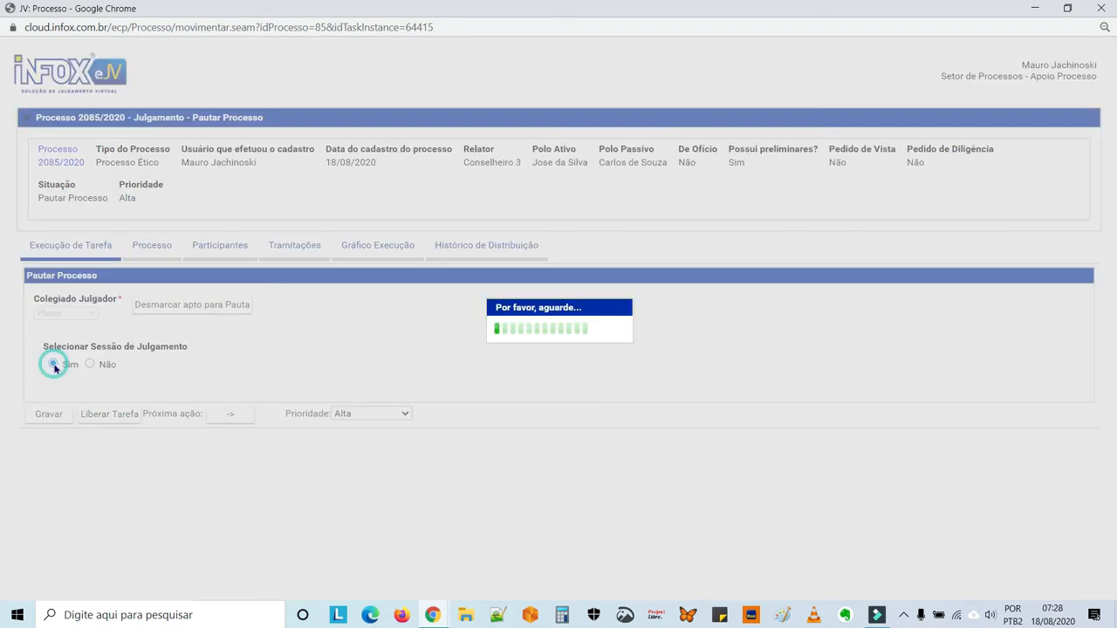
scroll(233, 369, "down", 2)
scroll(231, 371, "down", 1)
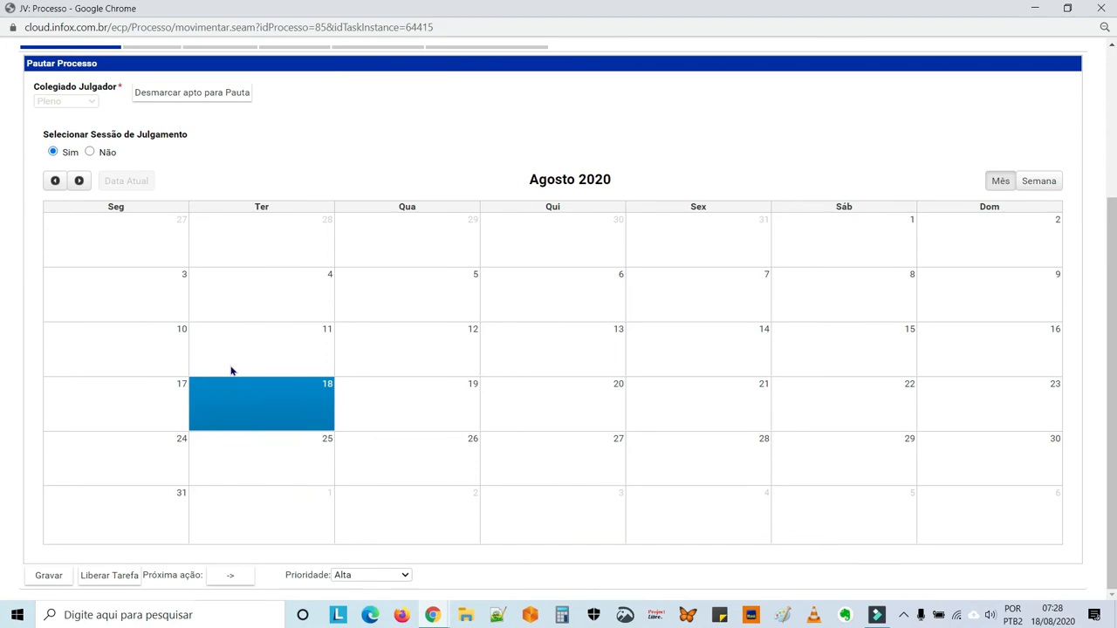
left_click(79, 182)
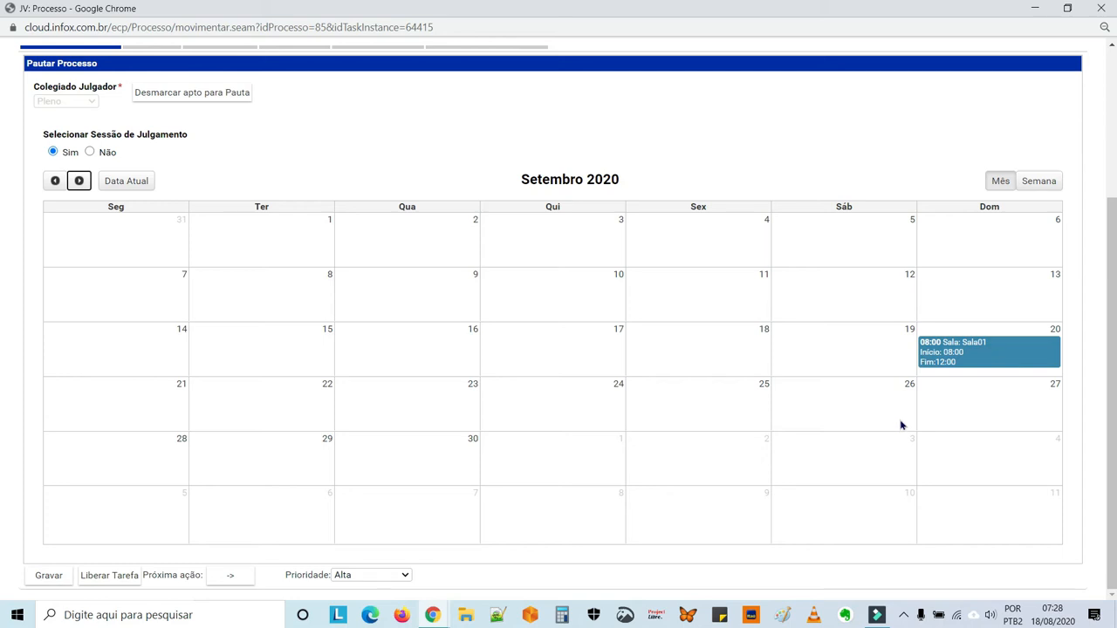
left_click(972, 361)
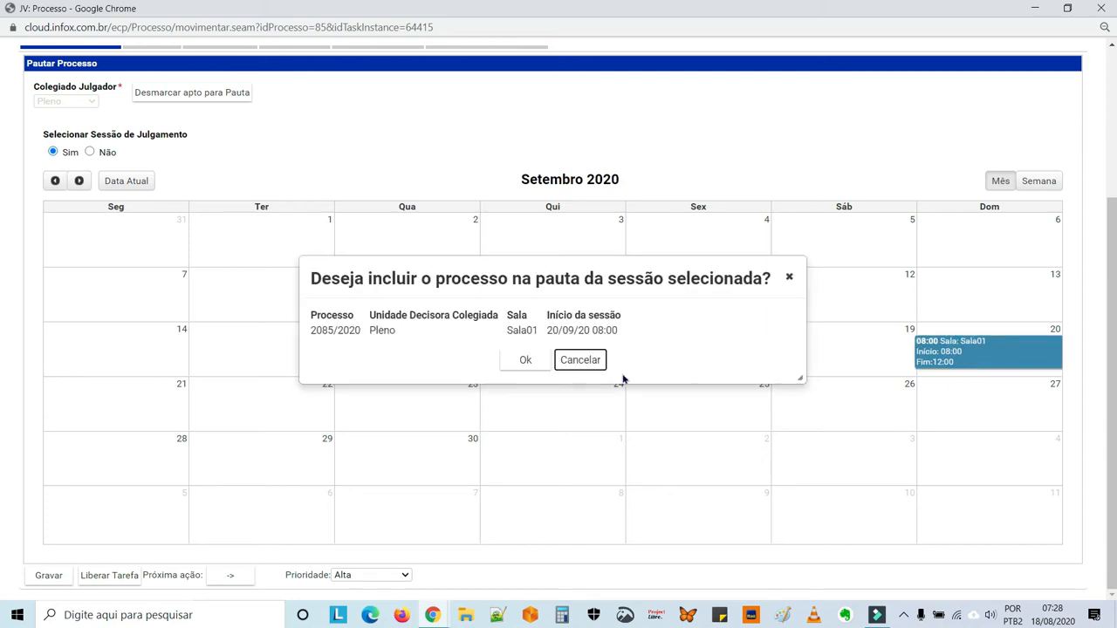
left_click(527, 361)
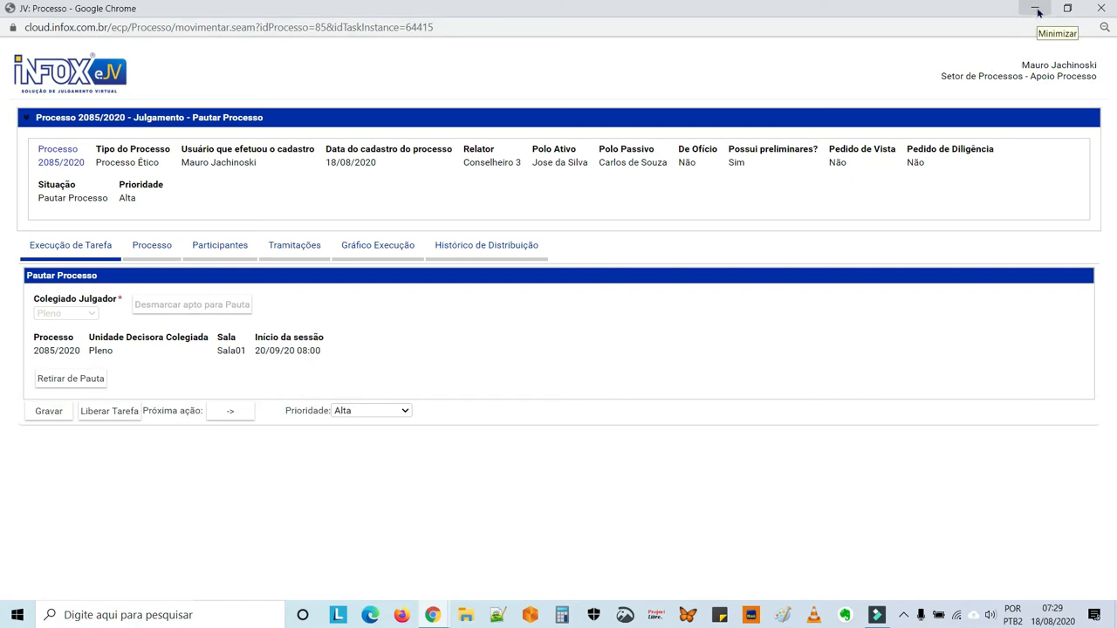
Minimize the process window and open the Relação de Julgamento of the Pleno session of 20/09/2020, 08:00 - 12:00.
left_click(1038, 13)
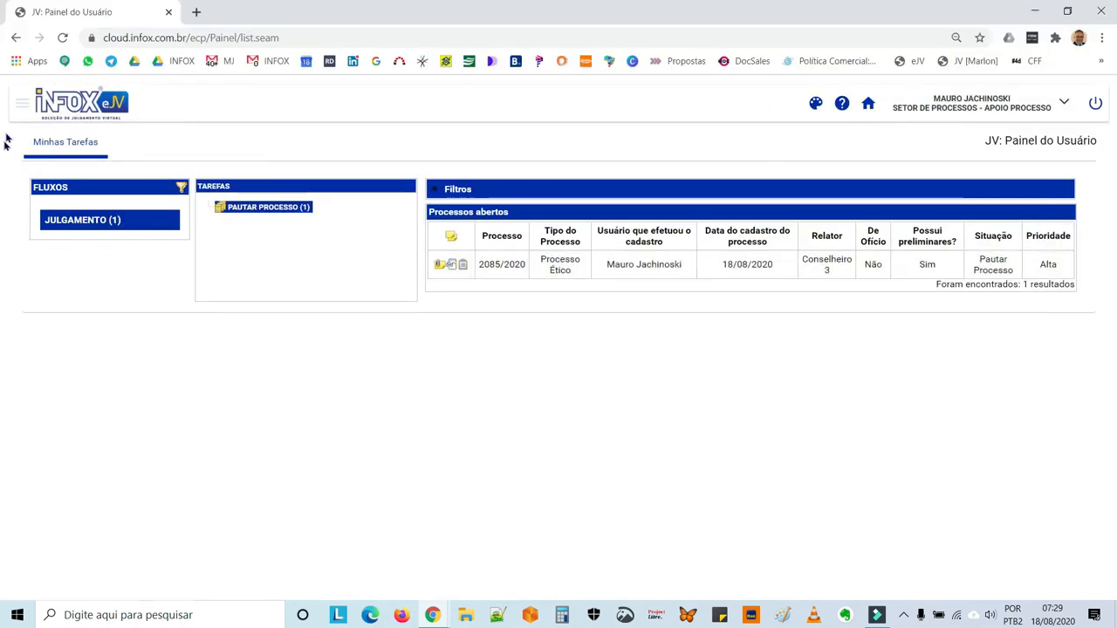
left_click(20, 104)
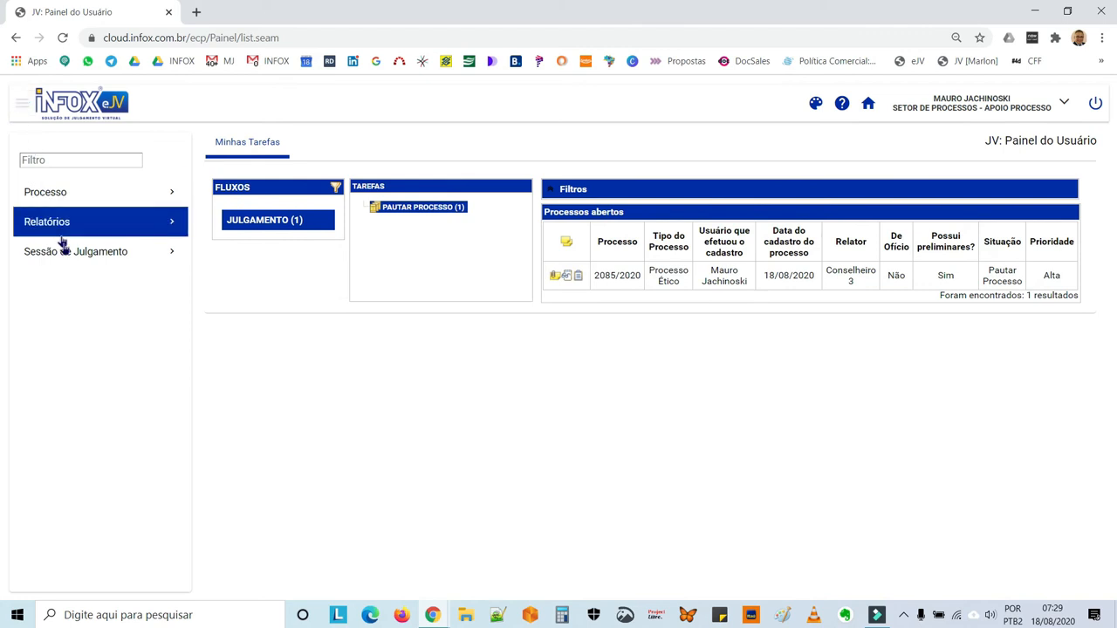
left_click(64, 262)
left_click(71, 297)
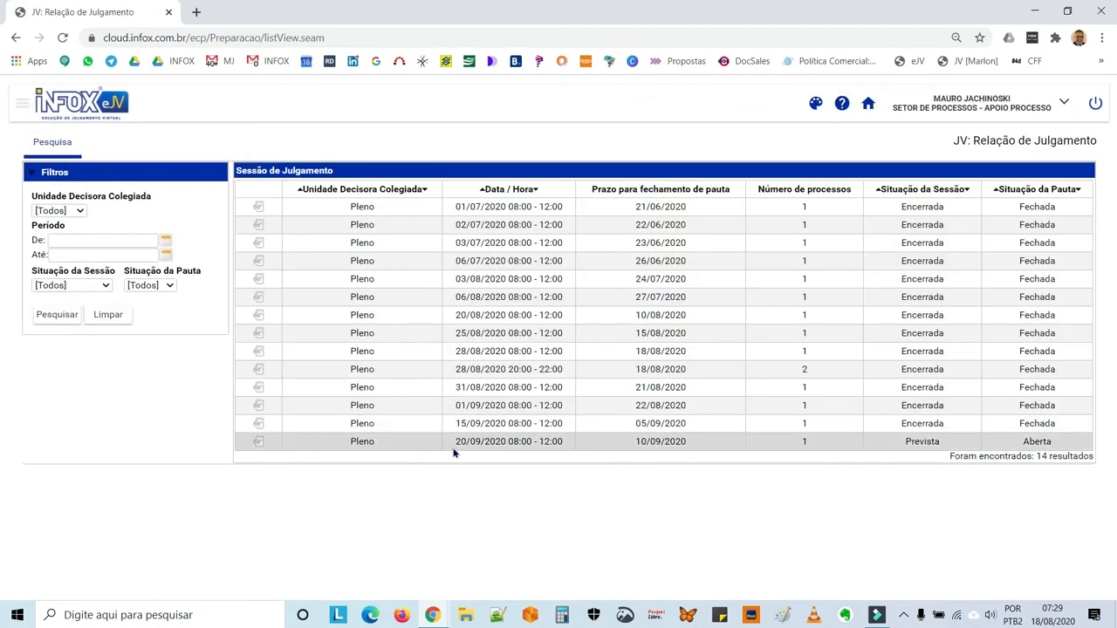
left_click(258, 444)
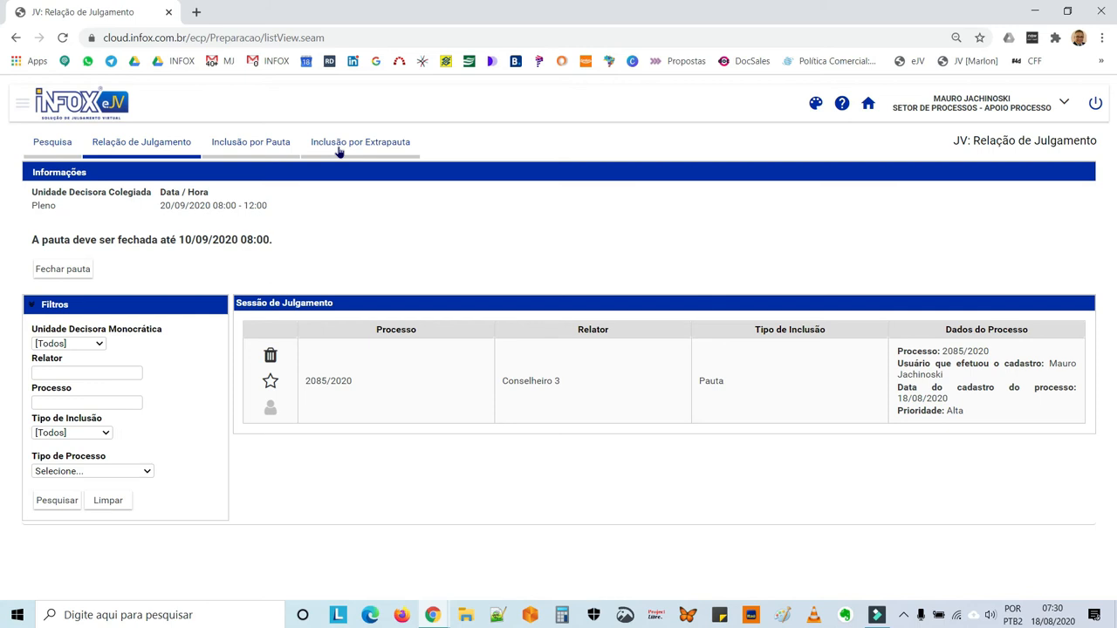
Close the agenda of the 20/09/2020 session and dismiss the resulting message.
left_click(76, 272)
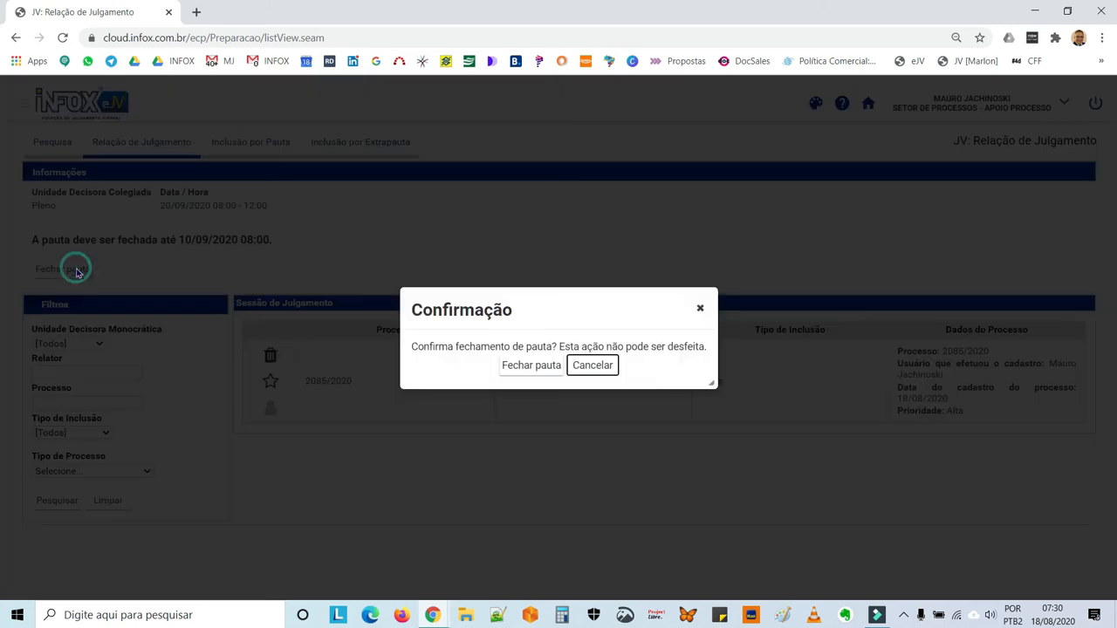
left_click(525, 367)
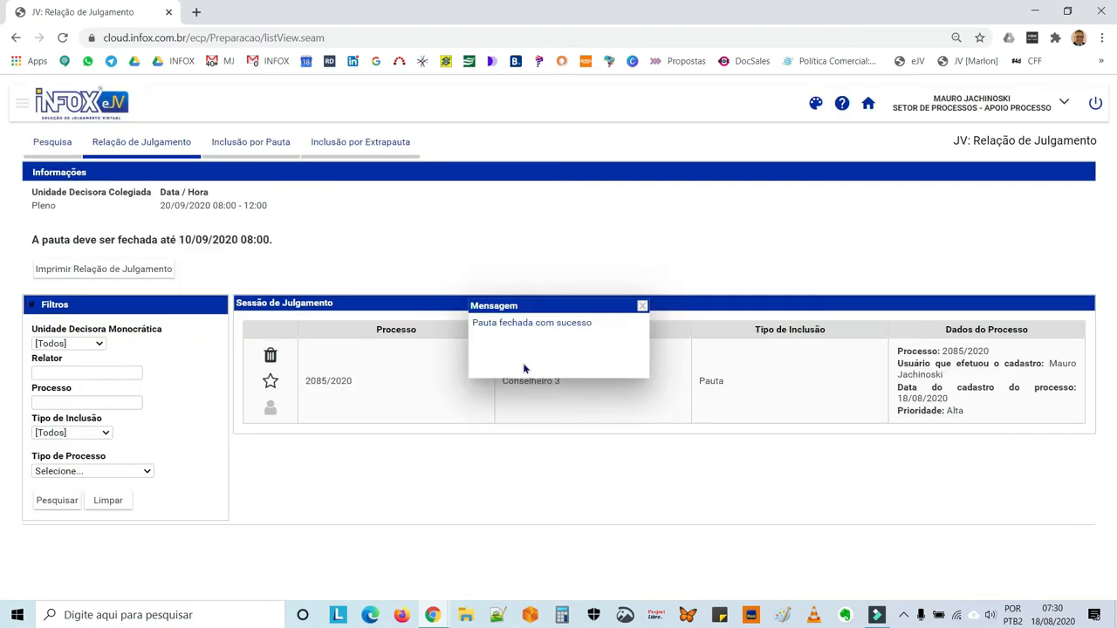
left_click(642, 305)
Generate the printable Relação de Julgamento filtered by inclusion type Pauta, Relator Conselheiro 3 and the Julgamento process type, and close the report and filters.
left_click(148, 271)
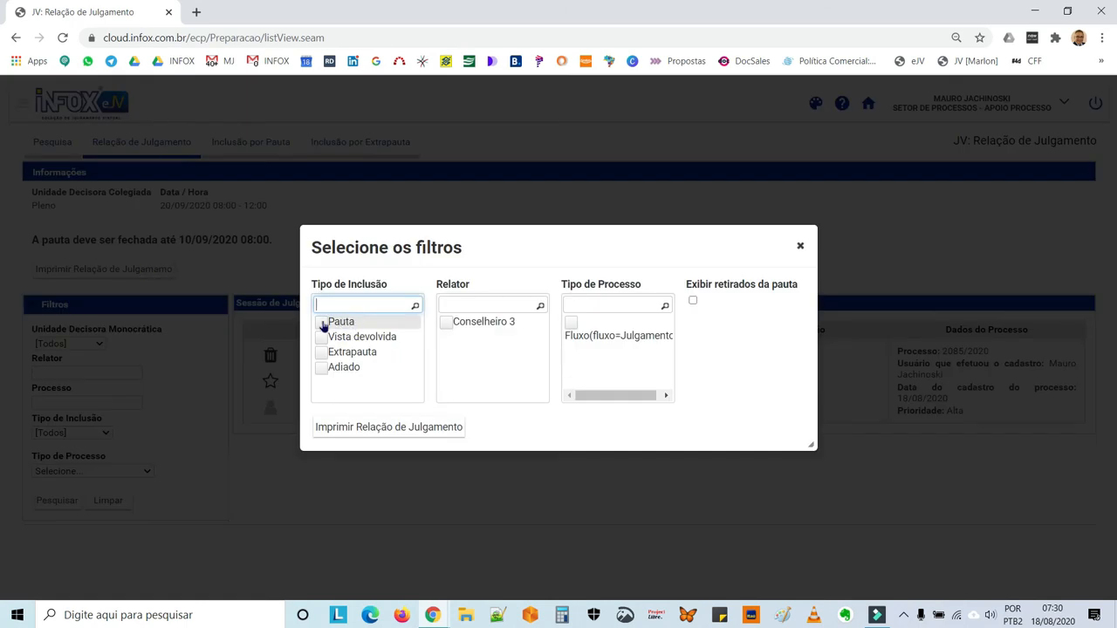
left_click(322, 322)
left_click(445, 322)
left_click(575, 323)
left_click(420, 427)
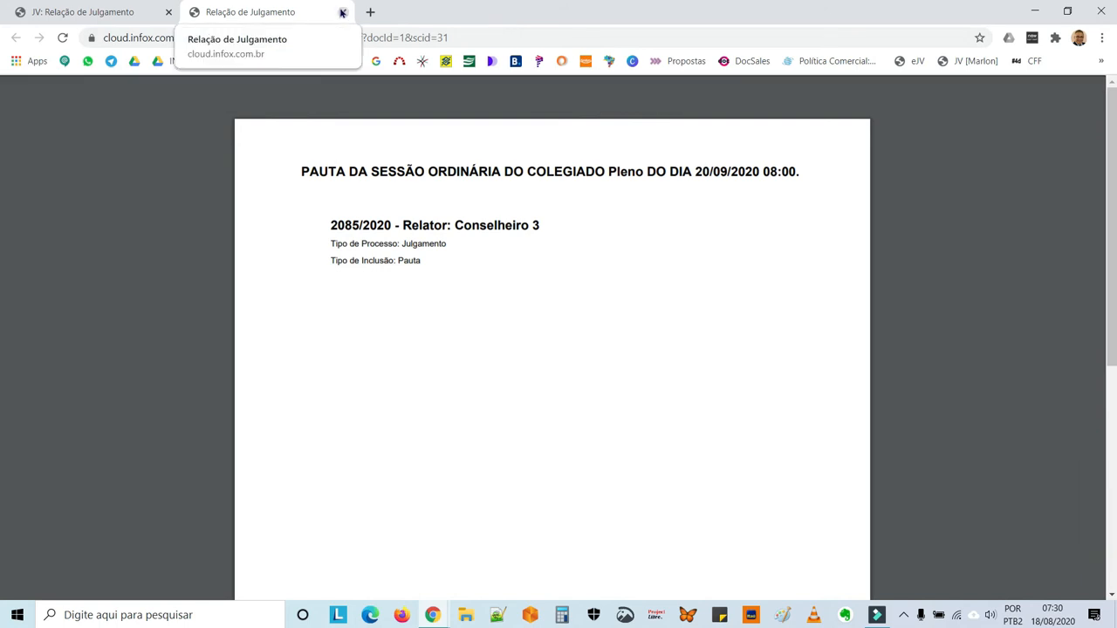
left_click(342, 12)
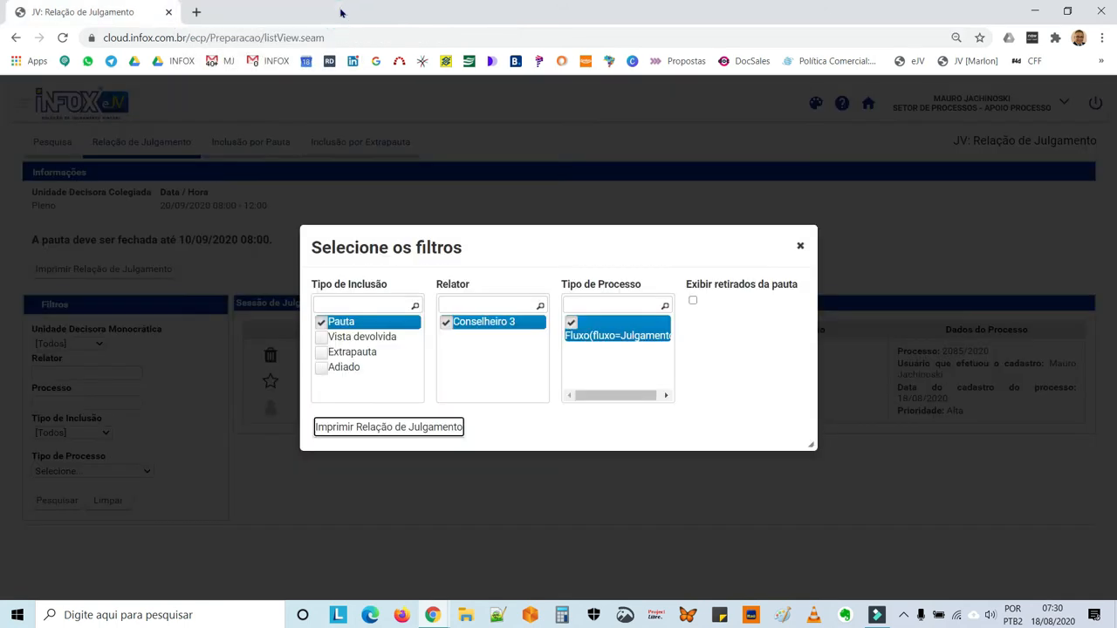
left_click(801, 247)
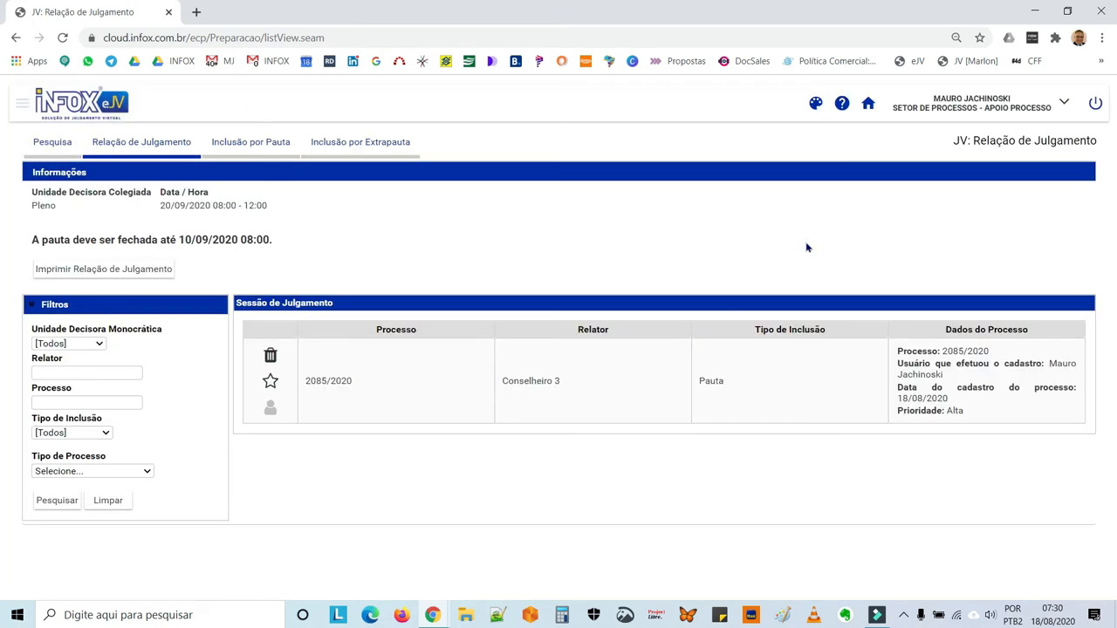
Return to the user panel and list the open processes under the Julgamento flow's Pautar Processo task.
left_click(867, 104)
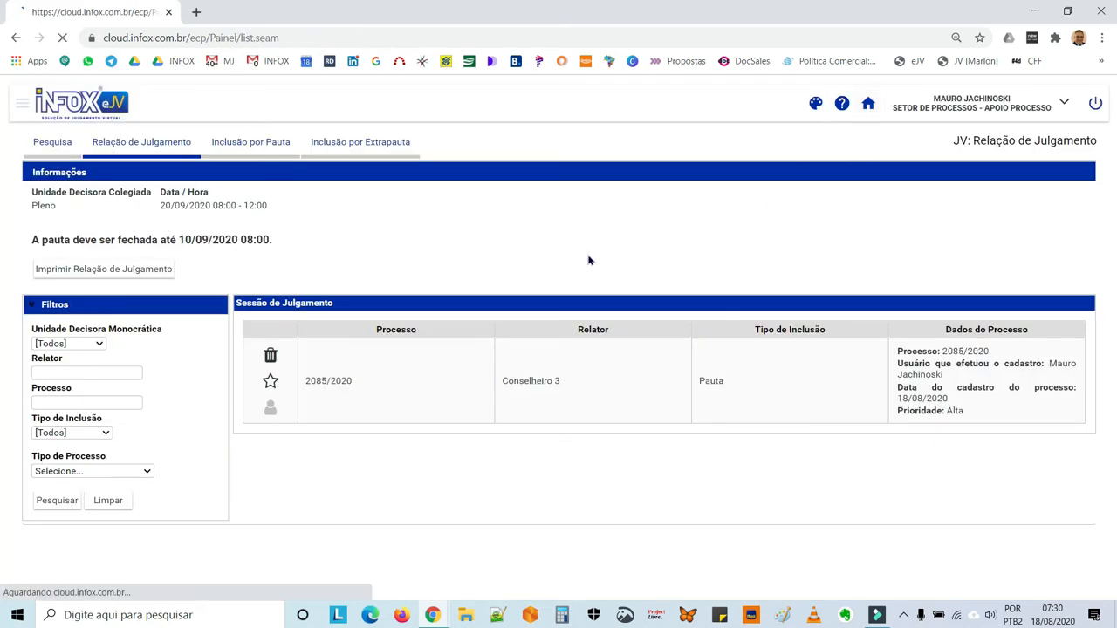
left_click(76, 224)
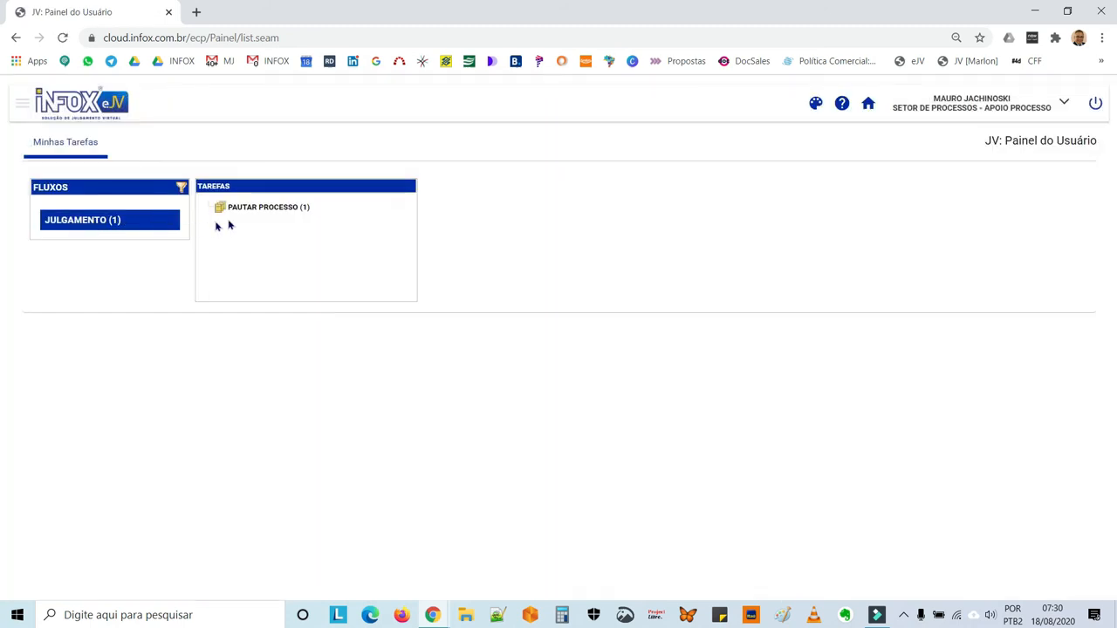
left_click(266, 213)
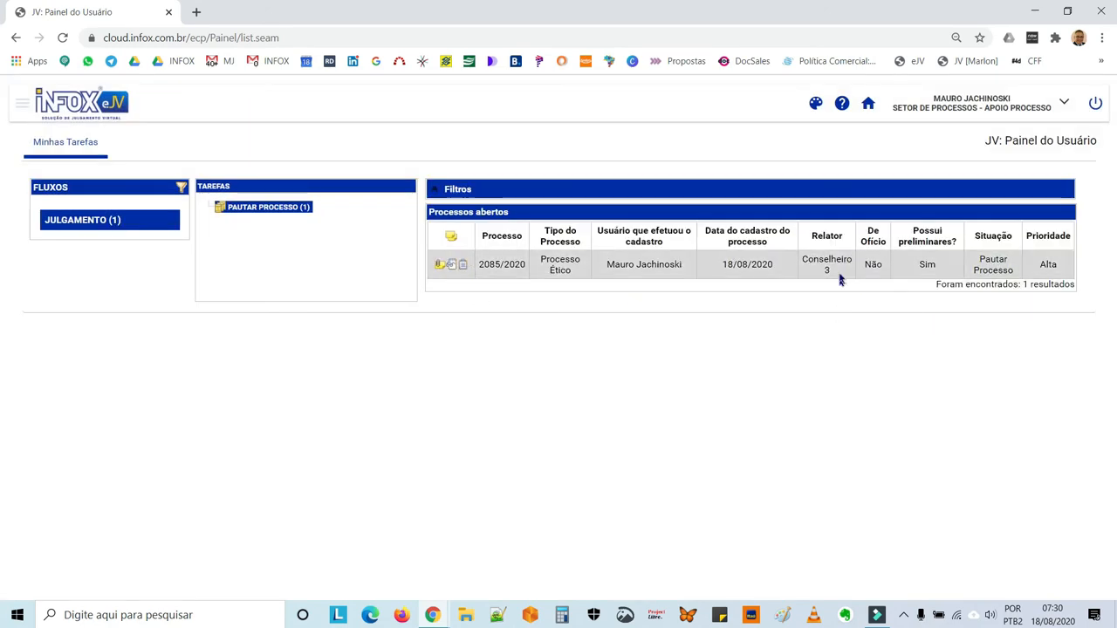
Open process 2085/2020 and move it forward from the Pautar Processo task.
left_click(463, 266)
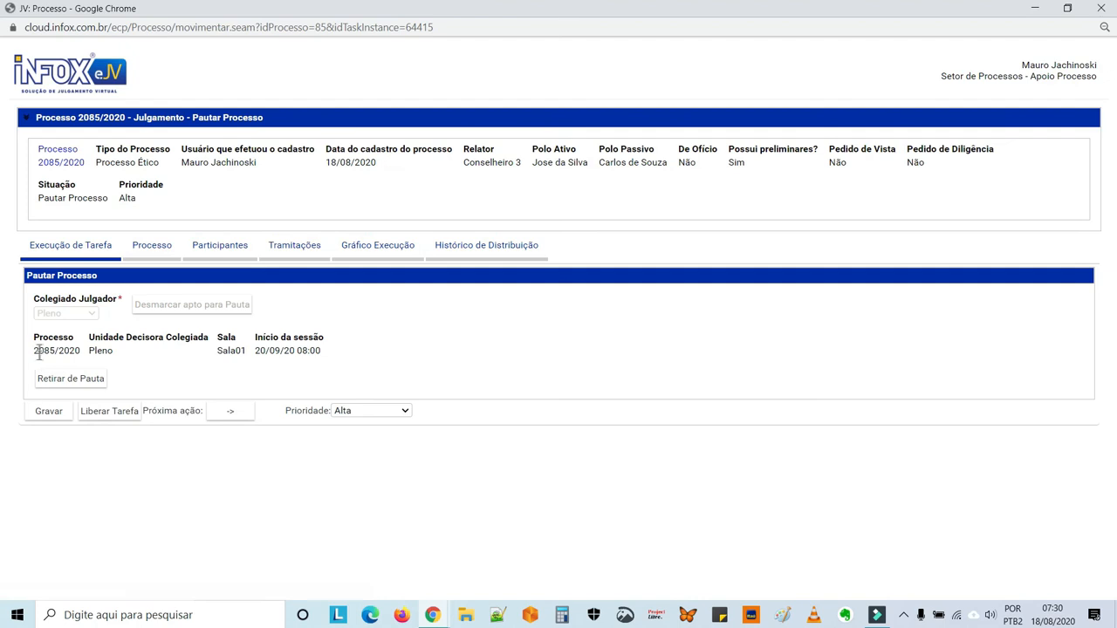
left_click(230, 412)
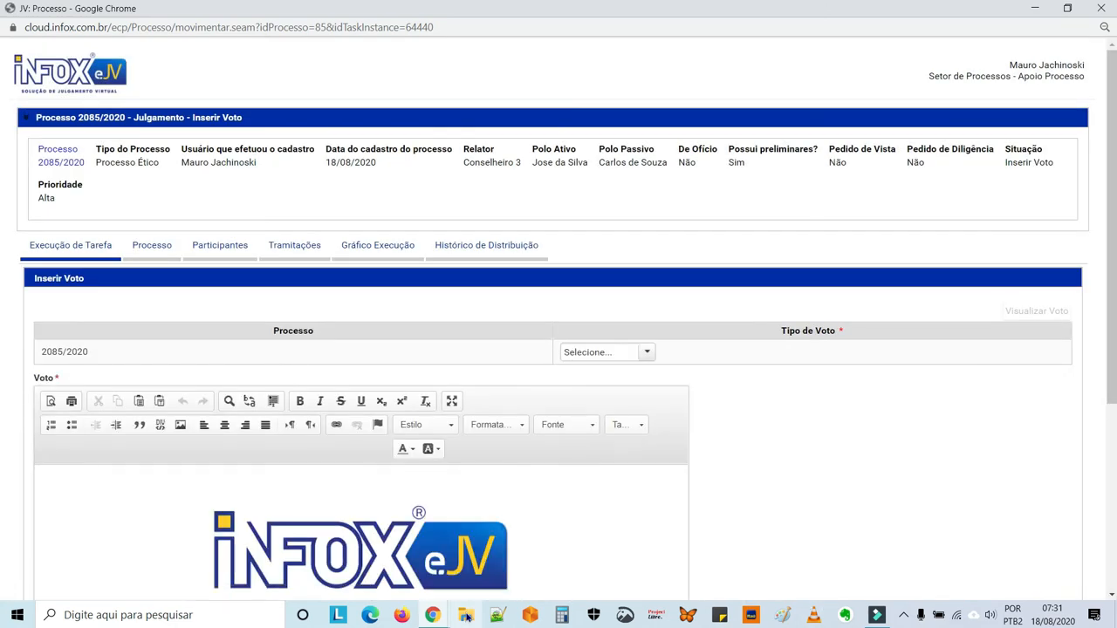
Paste the copied Lorem ipsum paragraph into the Voto text below the process number line.
scroll(751, 425, "down", 3)
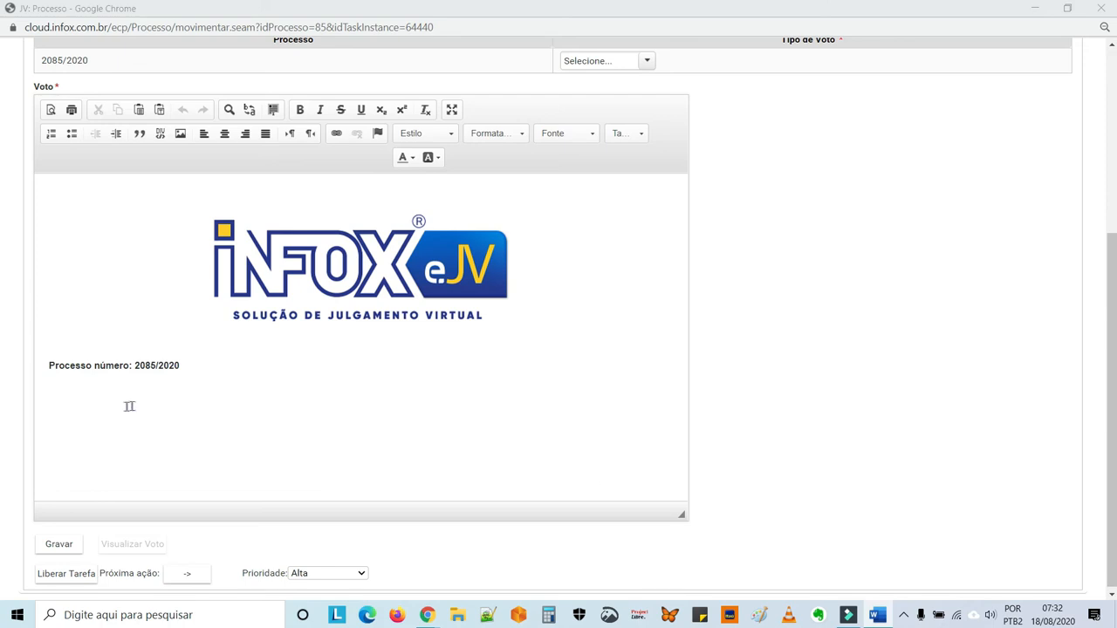
left_click(84, 390)
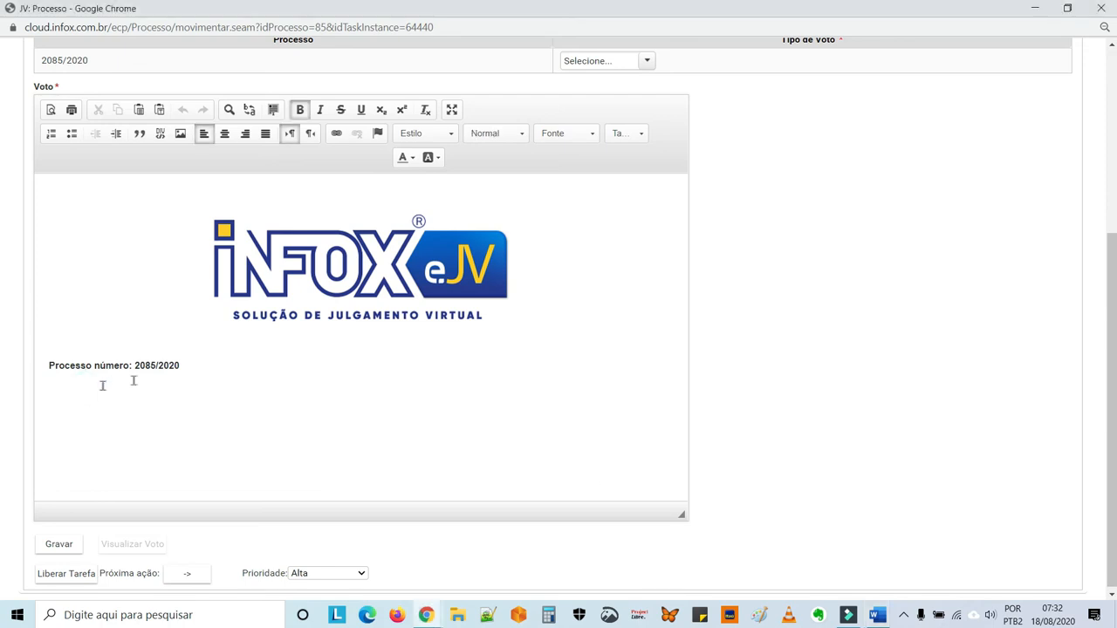
left_click(187, 365)
type("Lorem ipsum dolor sit amet, consectetur adipiscing elit. Aenean viverra velit eget lacus fringilla, in dictum leo convallis. Nam ullamcorper, metus venenatis ultricies scelerisque, ipsum nibh efficitur sapien, in vestibulum turpis dolor ac lorem. Quisque tempus massa at libero gravida p ellentesque. In porttitor sem at lectus pharetra, eget accumsan nulla porta. Aliquam volutpat ultricies sagittis. Suspendisse quis feugiat sem, vel tempor erat. Nam vitae neque lacus. Aenean lacinia diam lectus. Maecenas commodo ligula eu magna condimentum, sed volutpat lectus suscipit. Nulla facilisis imperdiet rhoncus.")
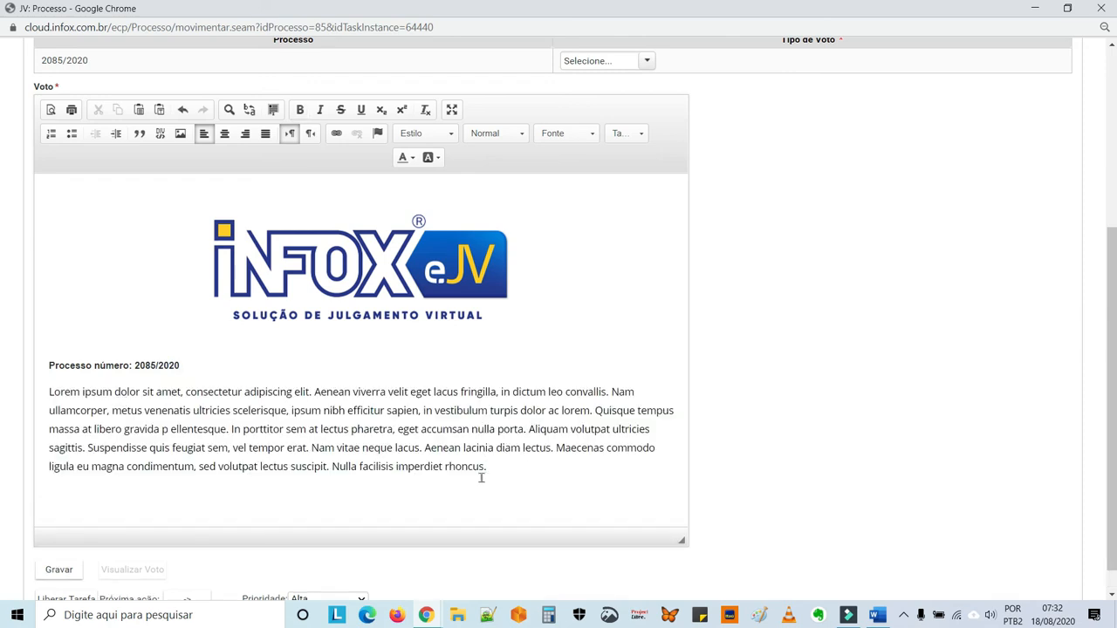
Justify the pasted vote paragraph and indent its first line.
left_click_drag(491, 466, 50, 392)
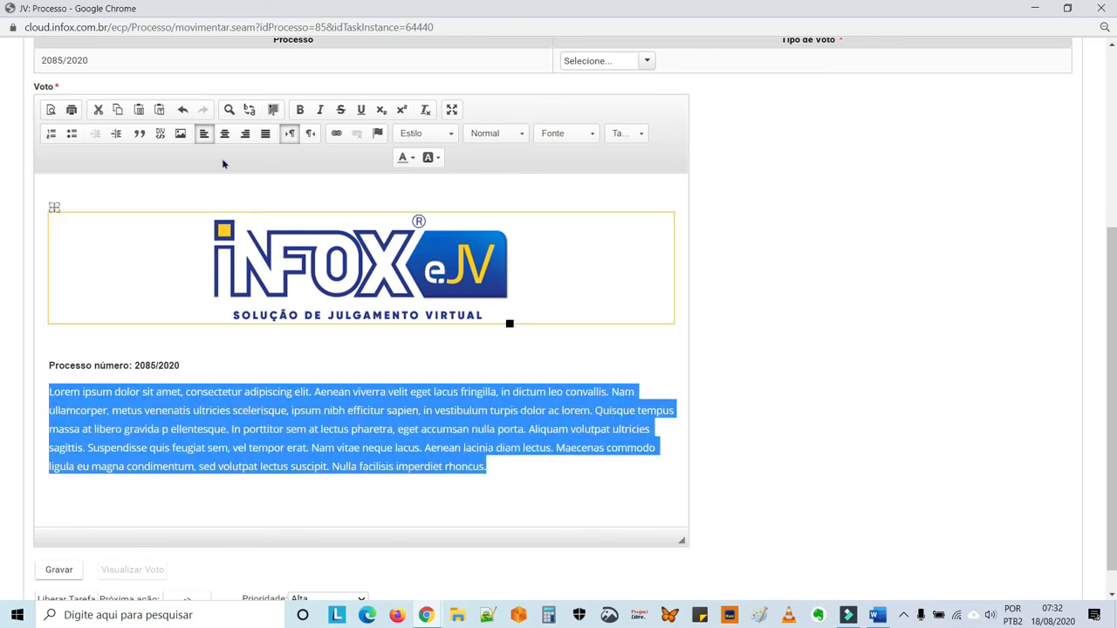
left_click(266, 134)
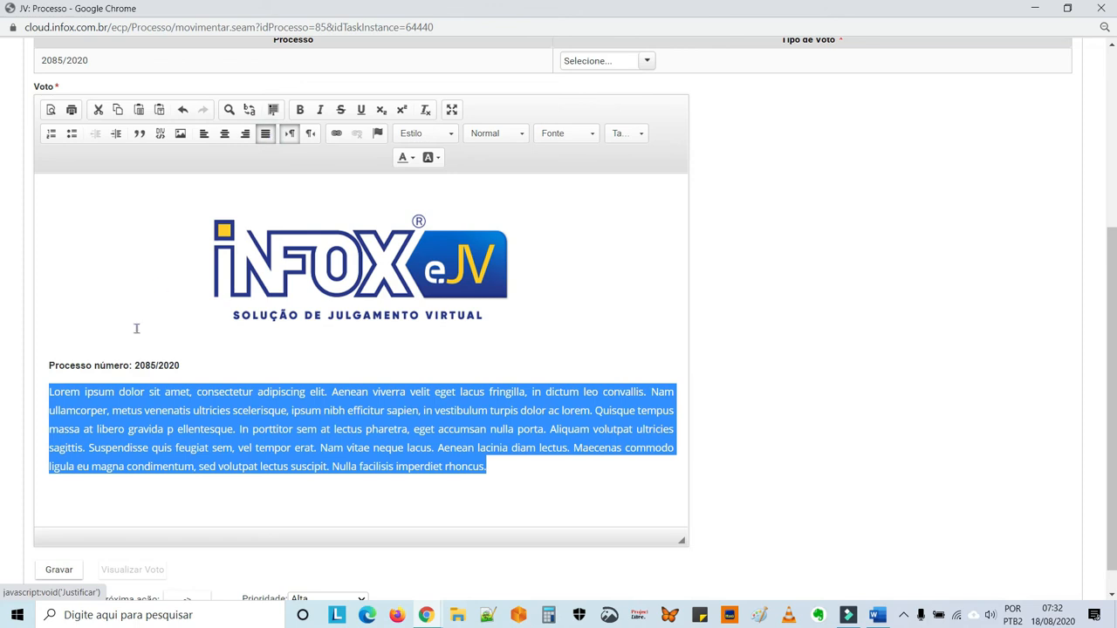
left_click(48, 391)
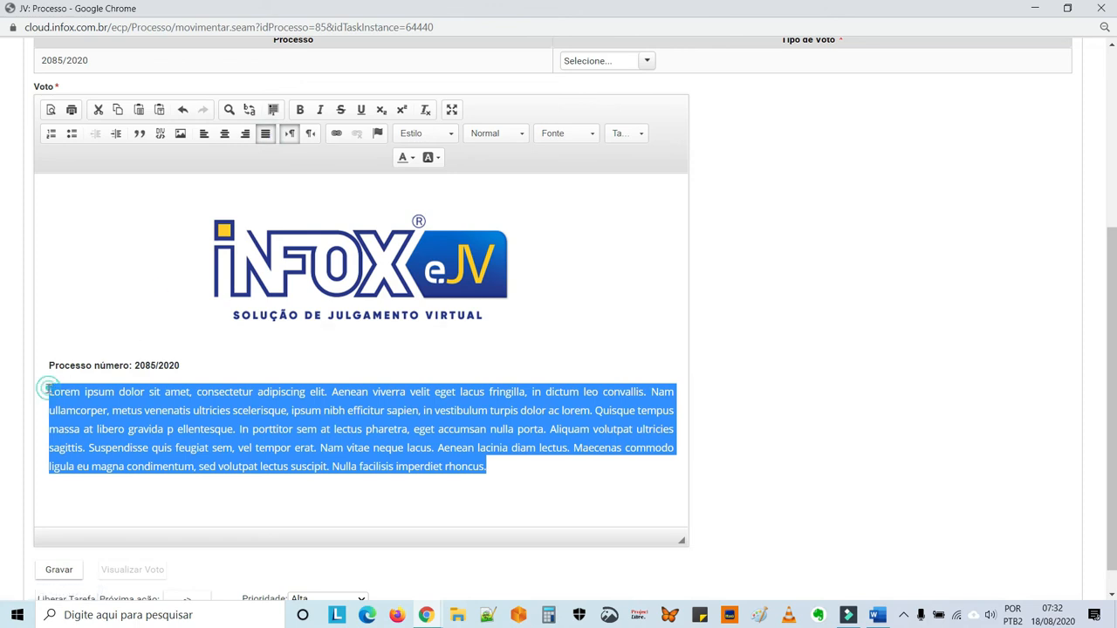
key("Tab")
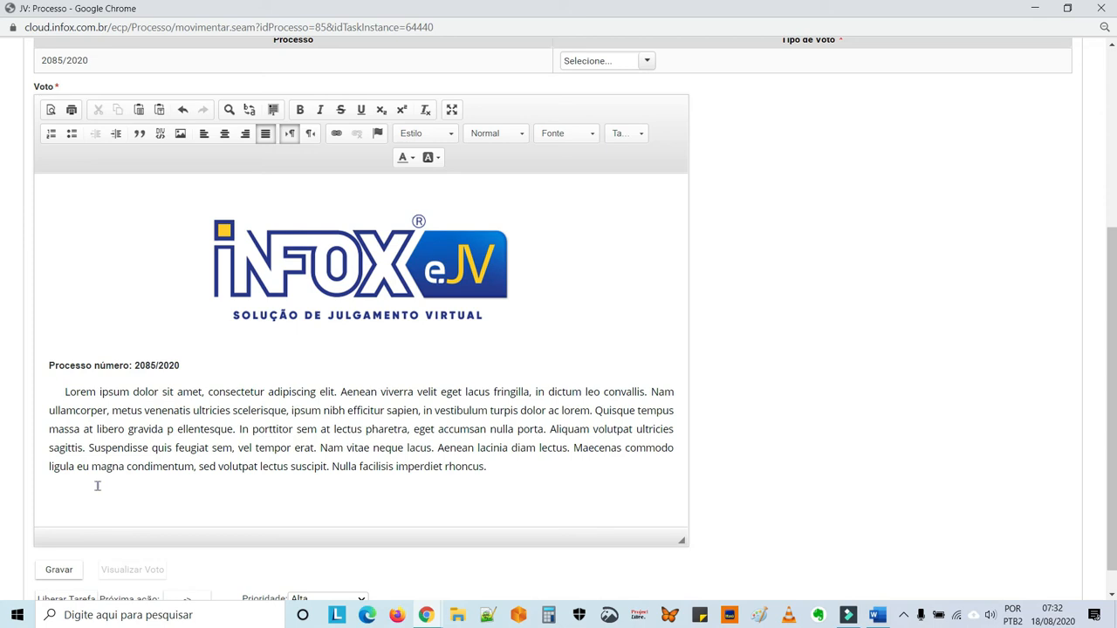
Set the Tipo de Voto of process 2085/2020 to Culpabilidade and move the process forward from the Inserir Voto task.
scroll(98, 486, "down", 1)
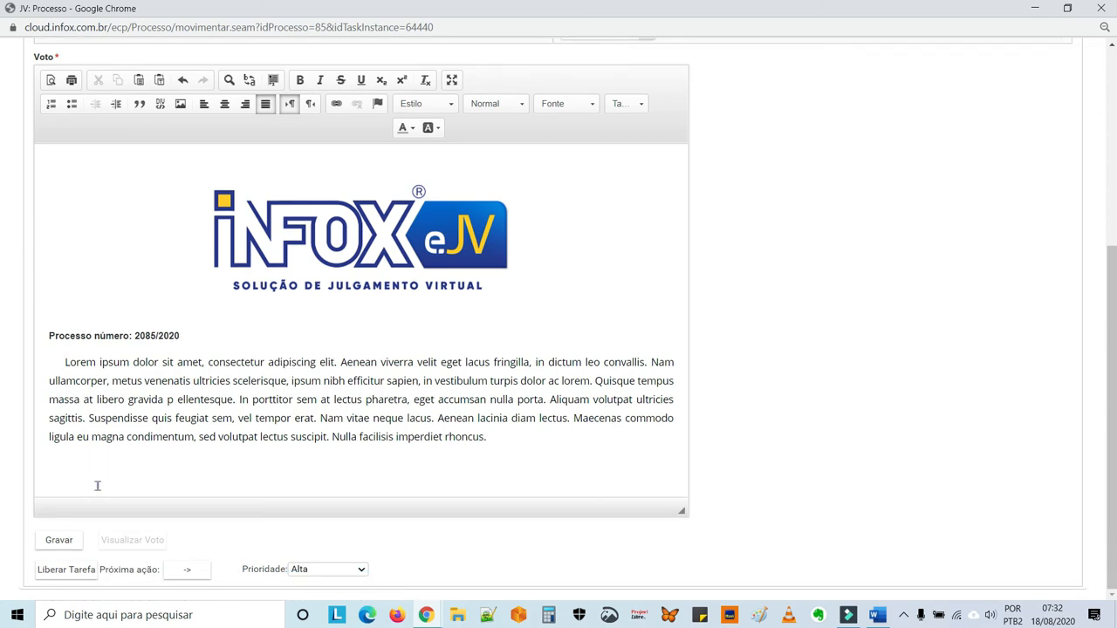
scroll(98, 486, "up", 3)
scroll(98, 487, "up", 1)
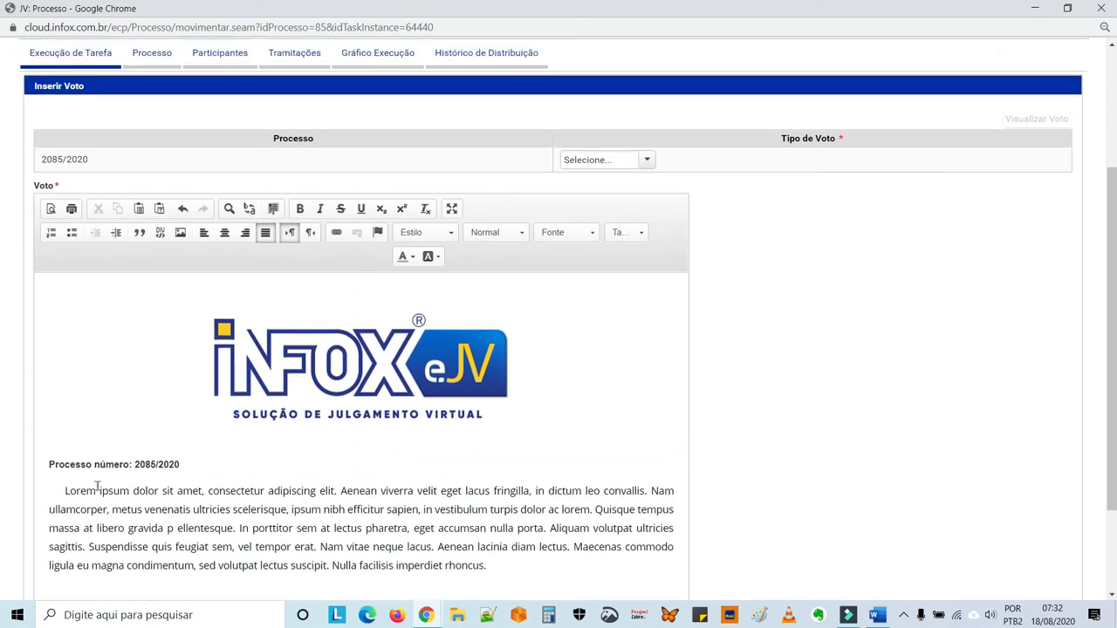
left_click(647, 160)
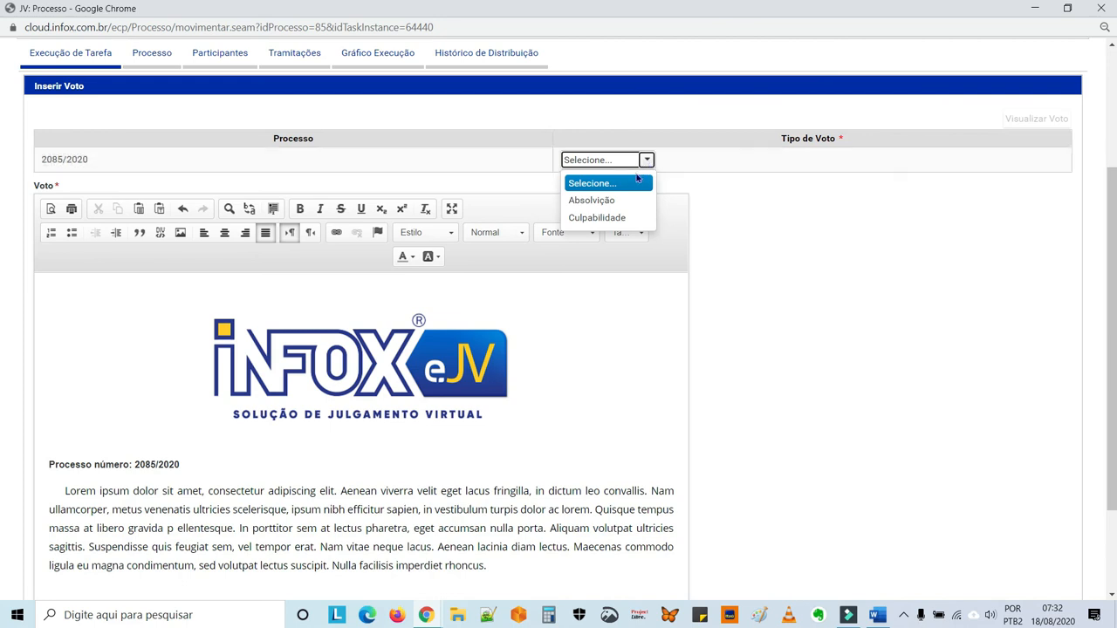
left_click(616, 218)
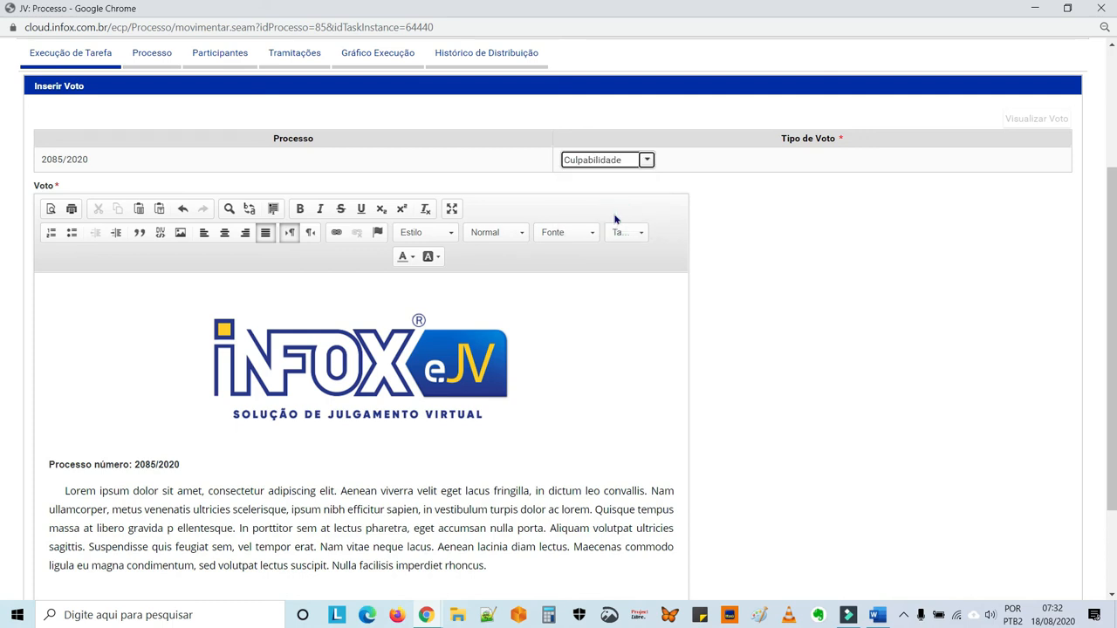
scroll(616, 219, "down", 3)
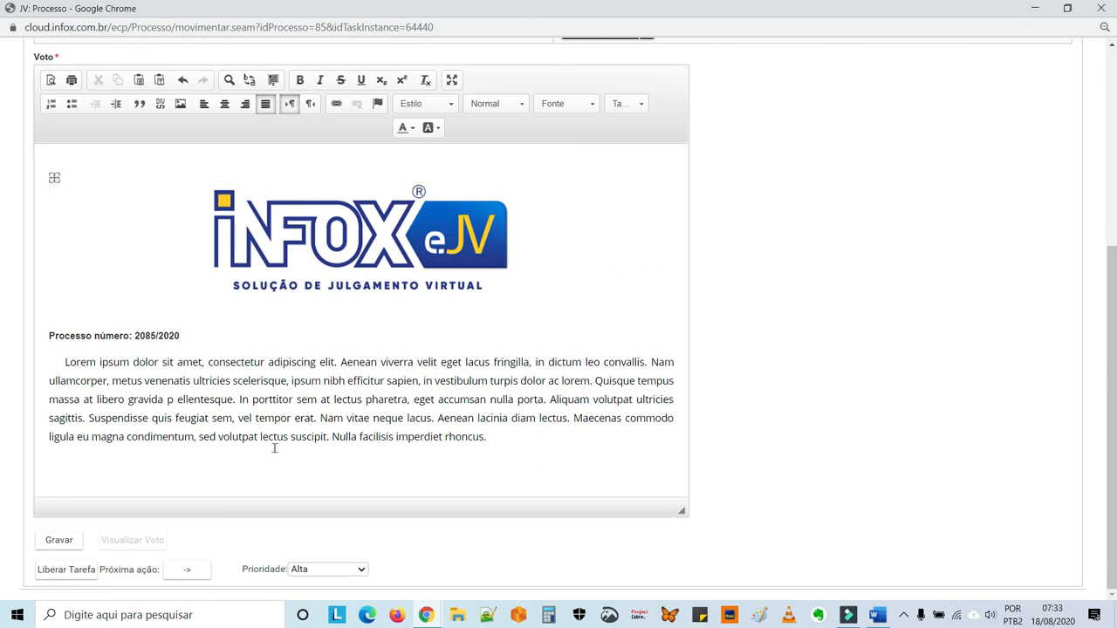
left_click(183, 572)
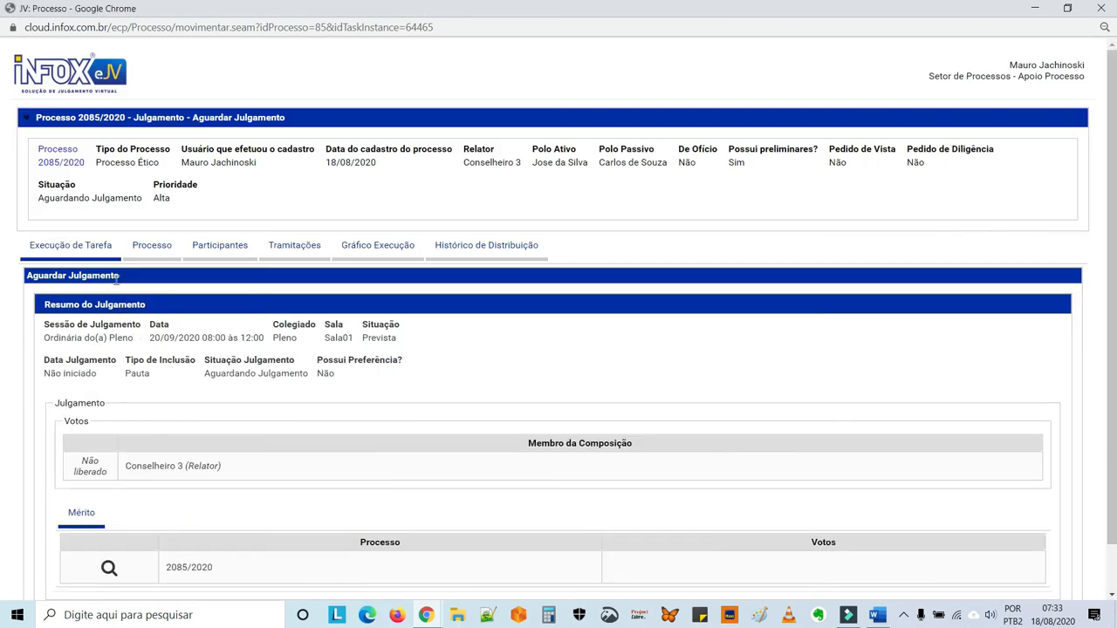
Examine the process's execution graph, following the completed path down to the current task.
left_click(385, 248)
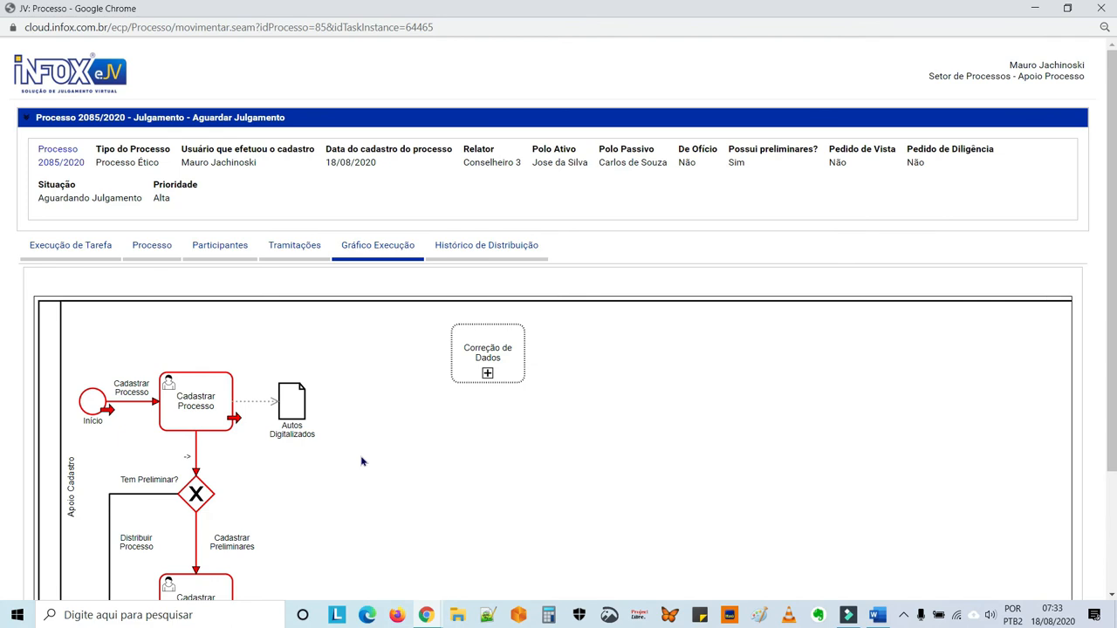
left_click_drag(362, 461, 351, 244)
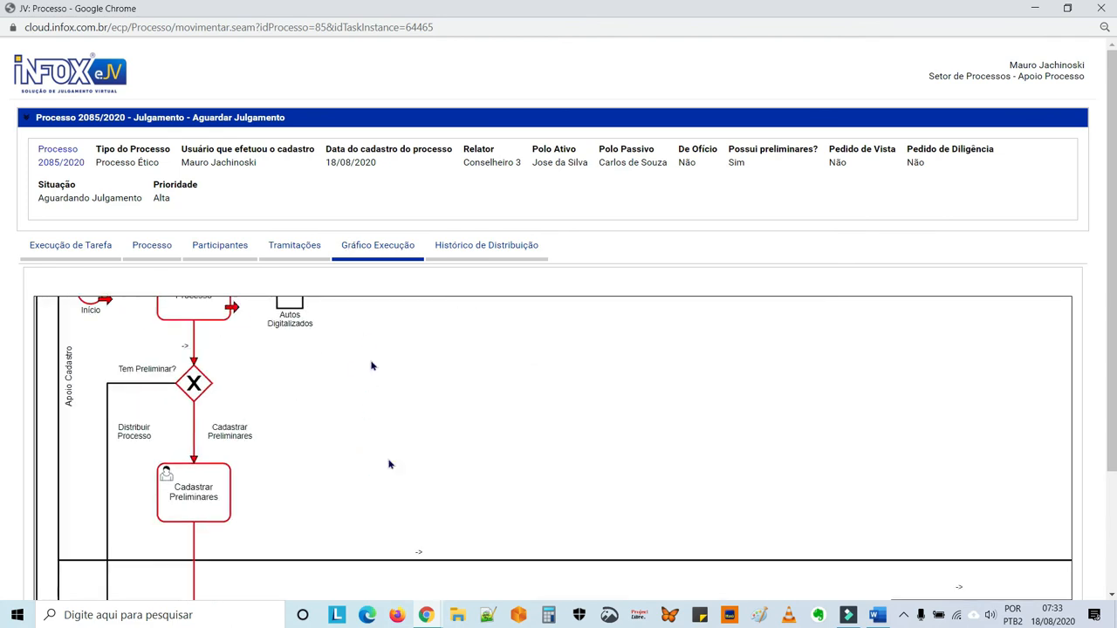
left_click_drag(395, 473, 382, 279)
left_click_drag(390, 509, 424, 297)
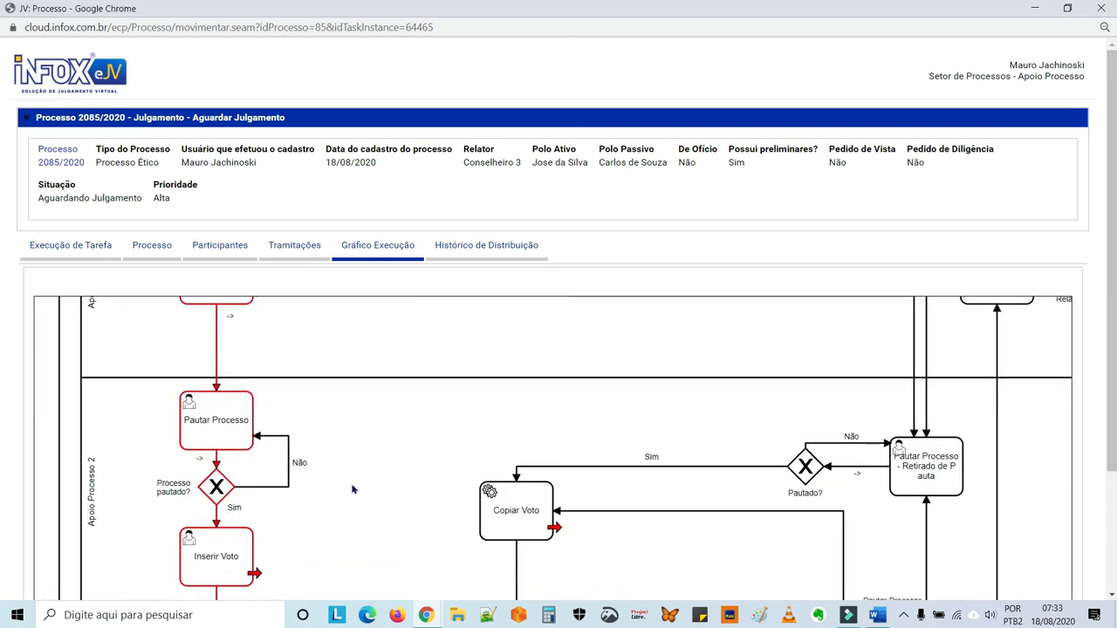
left_click_drag(354, 484, 344, 414)
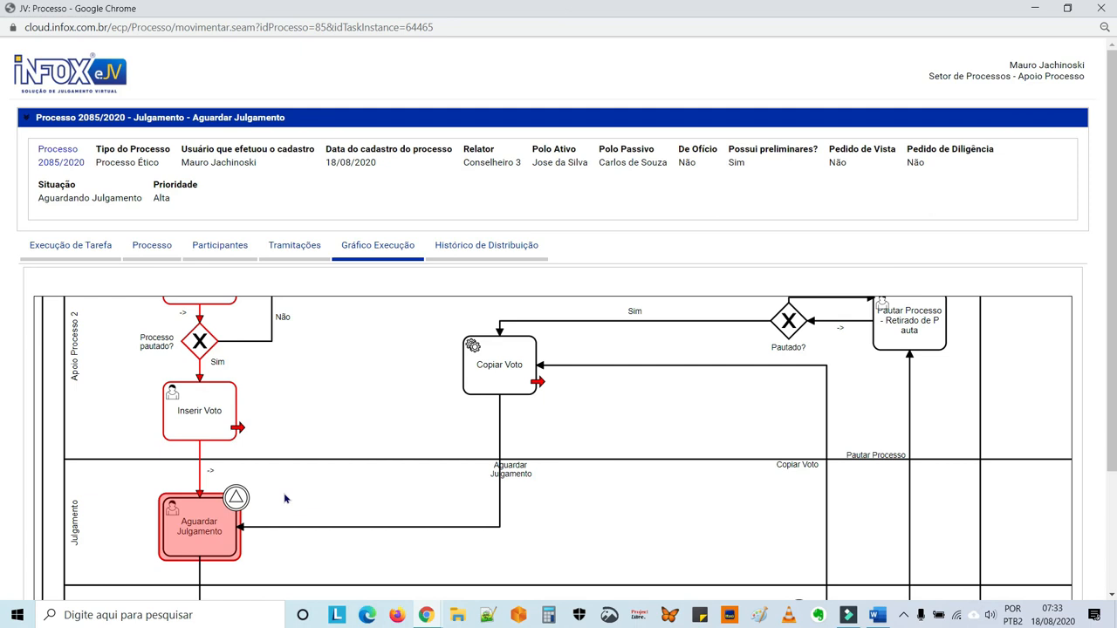
Review the process's distribution history and its Tramitações record.
left_click(482, 252)
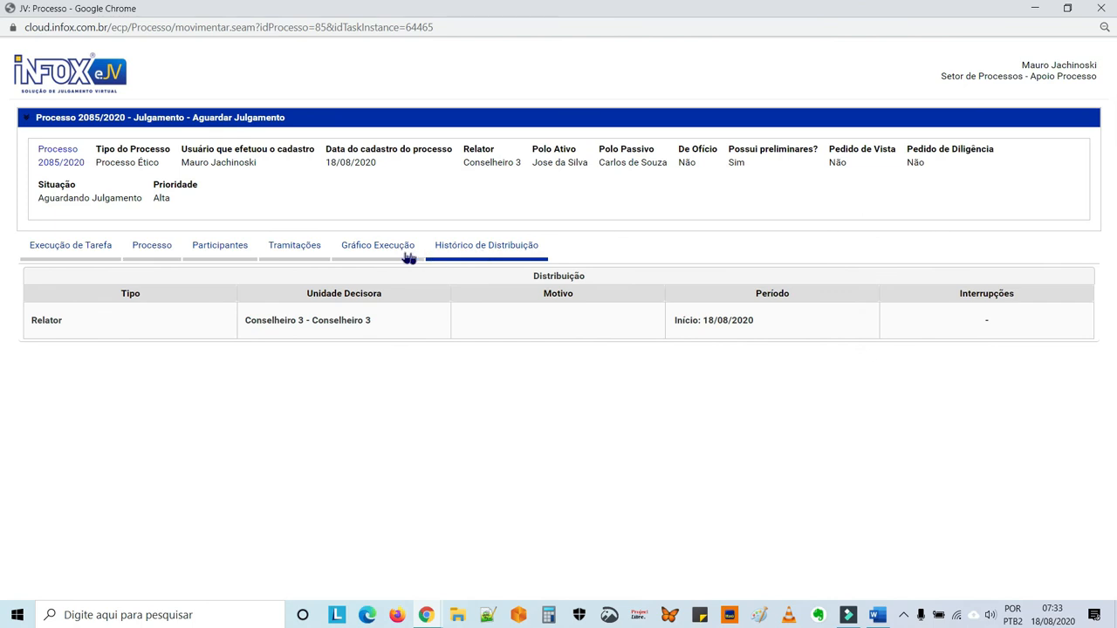
left_click(310, 251)
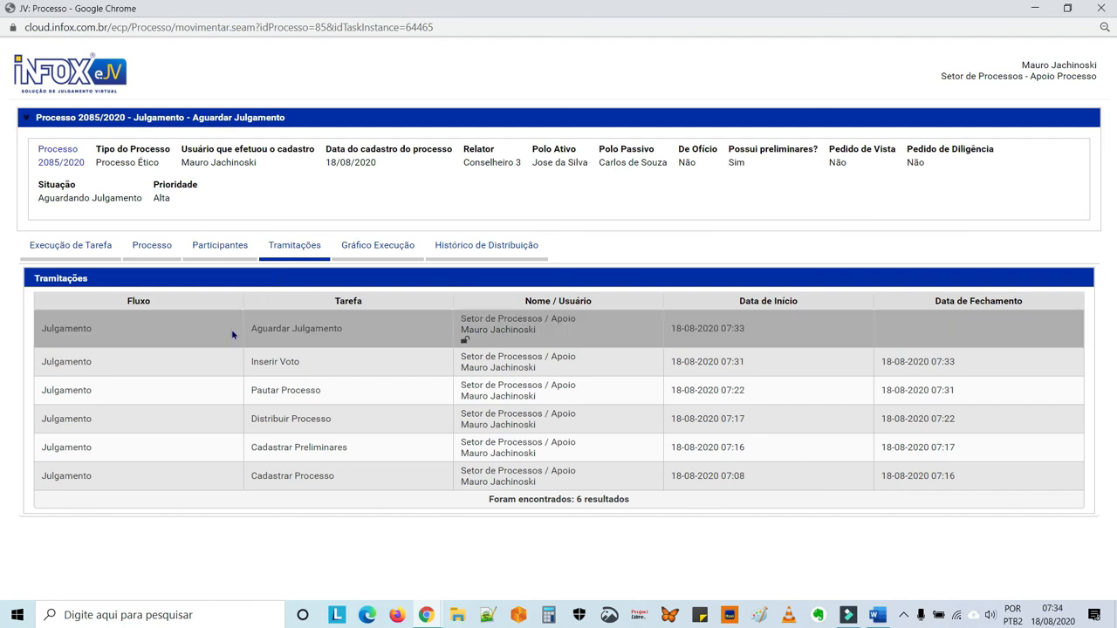
List the files in the process's Documentos folder and close the process window.
left_click(157, 252)
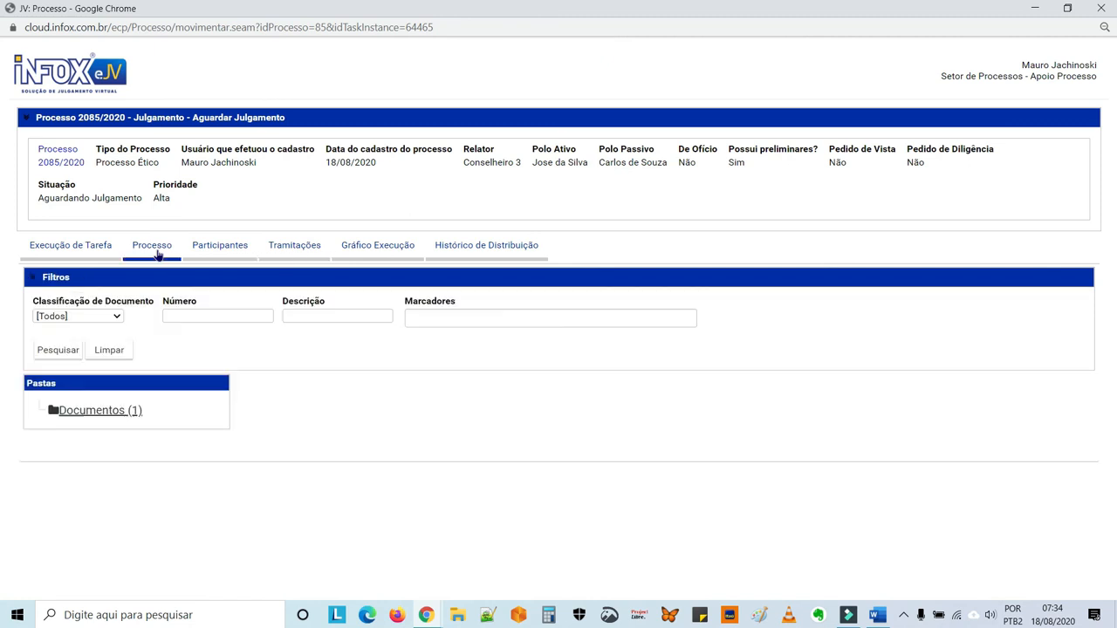
left_click(122, 413)
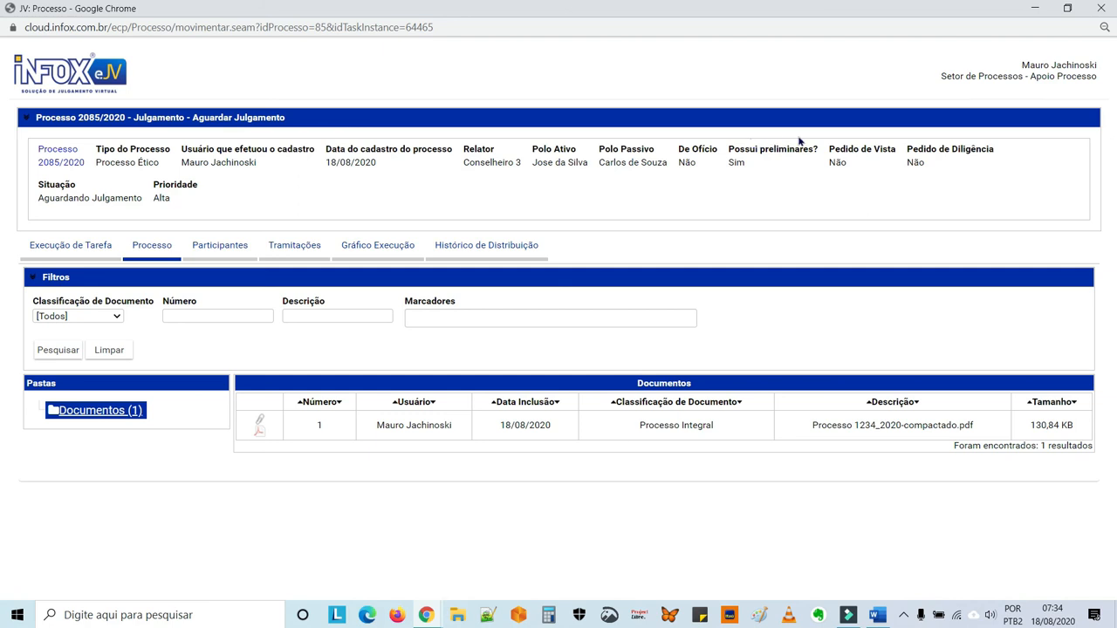
left_click(1104, 9)
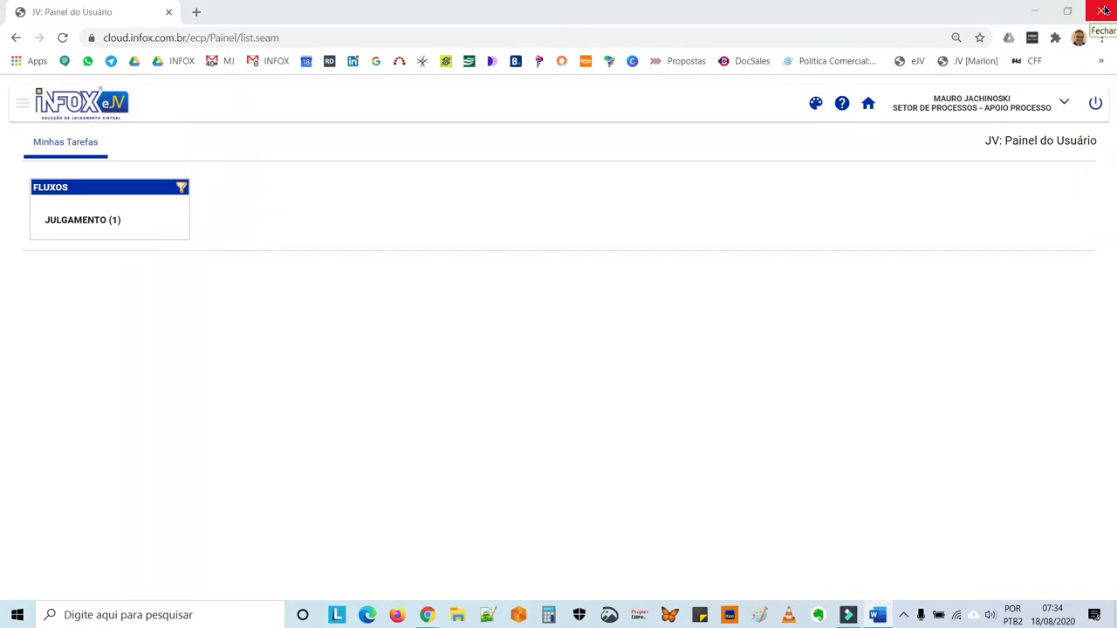